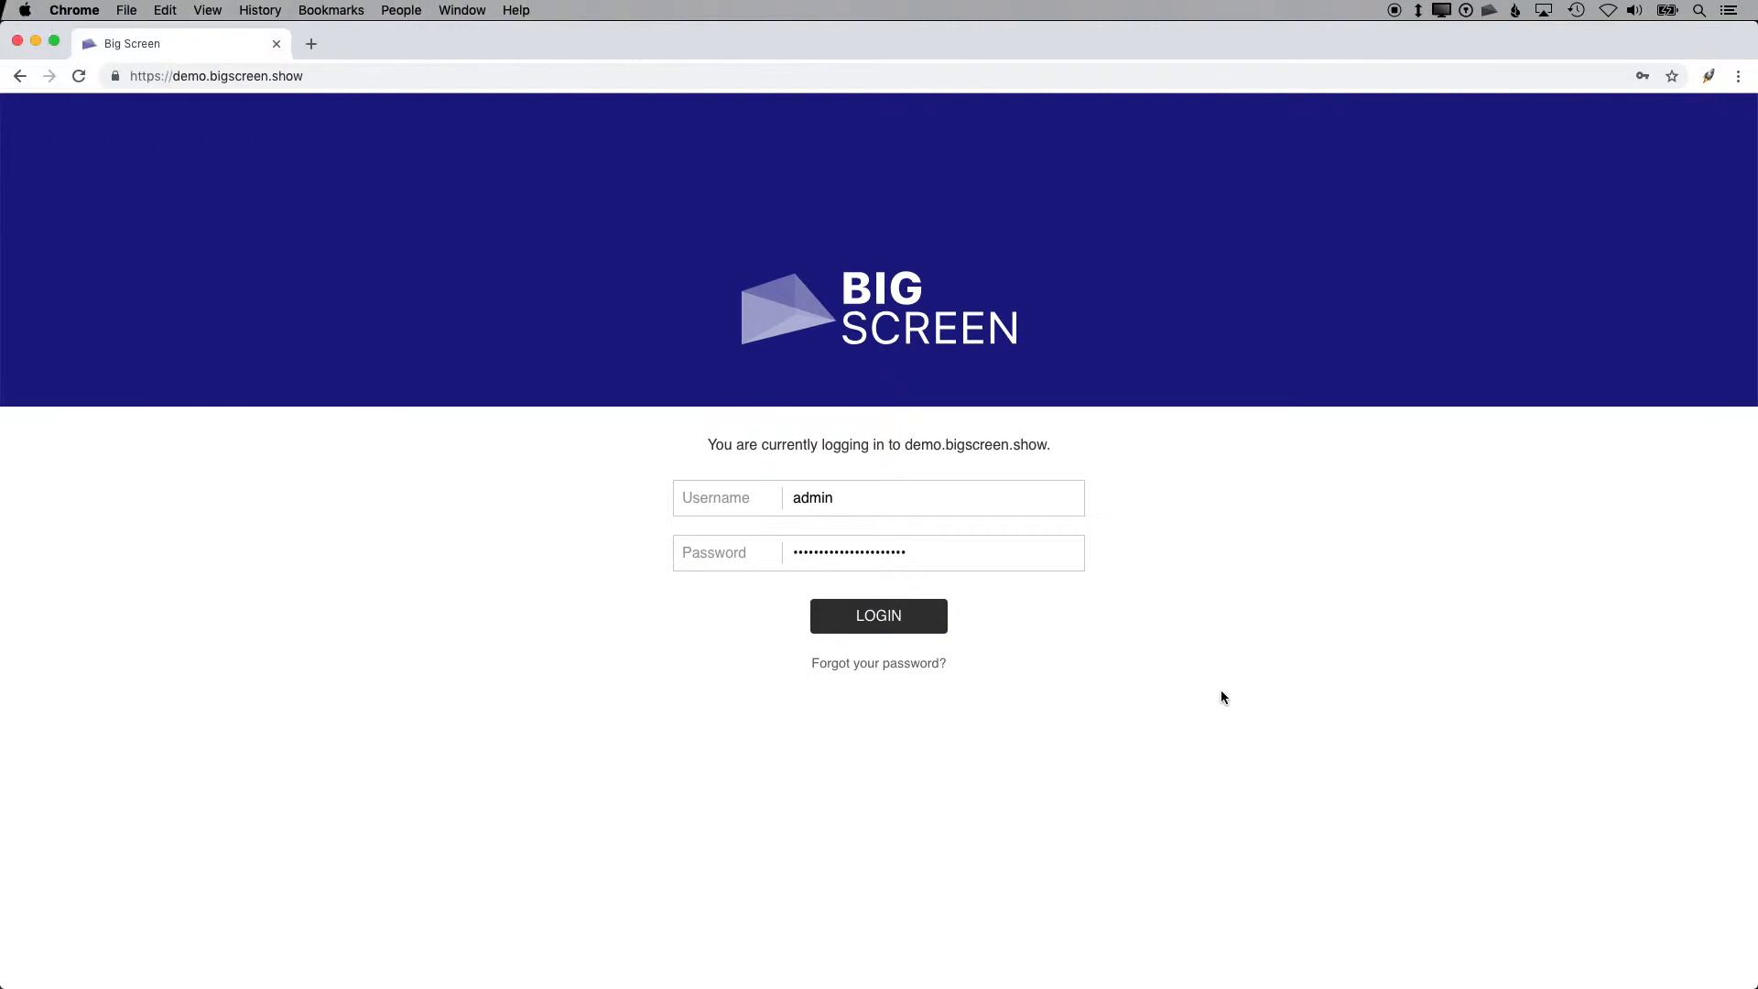
Step: Log in to the admin area, open the organisation details editor, and close it without saving
{"action": "left_click", "coordinate": [920, 621]}
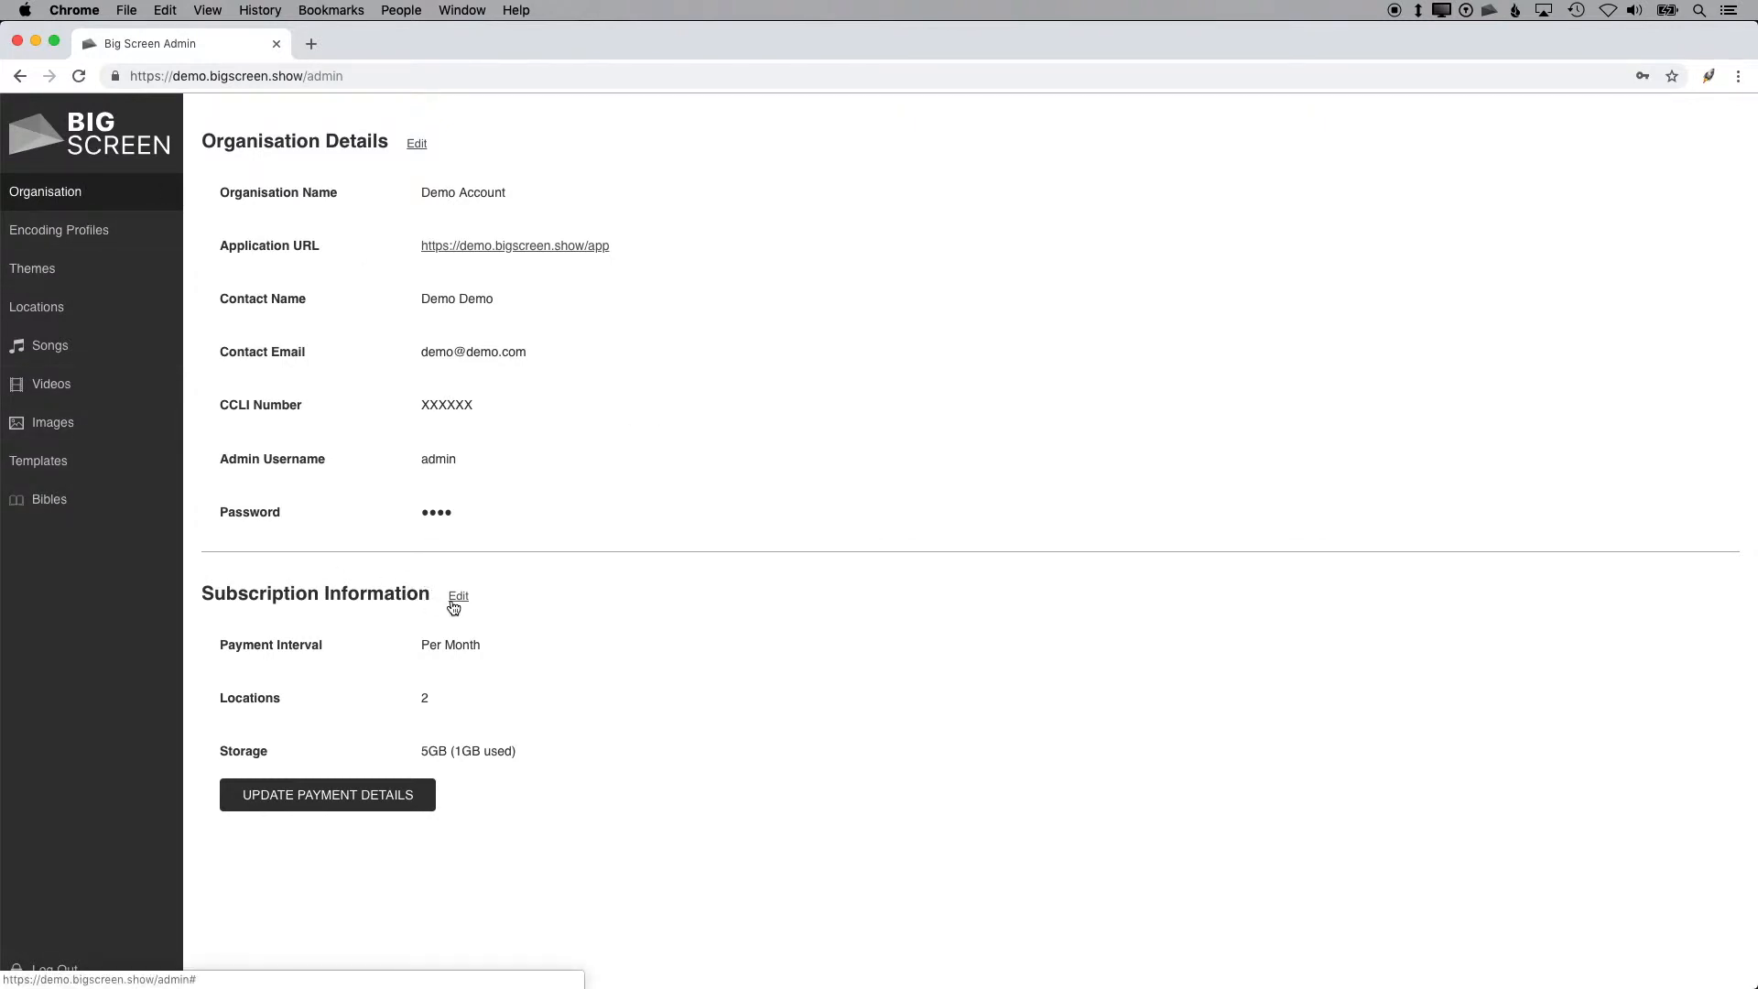
{"action": "left_click", "coordinate": [417, 145]}
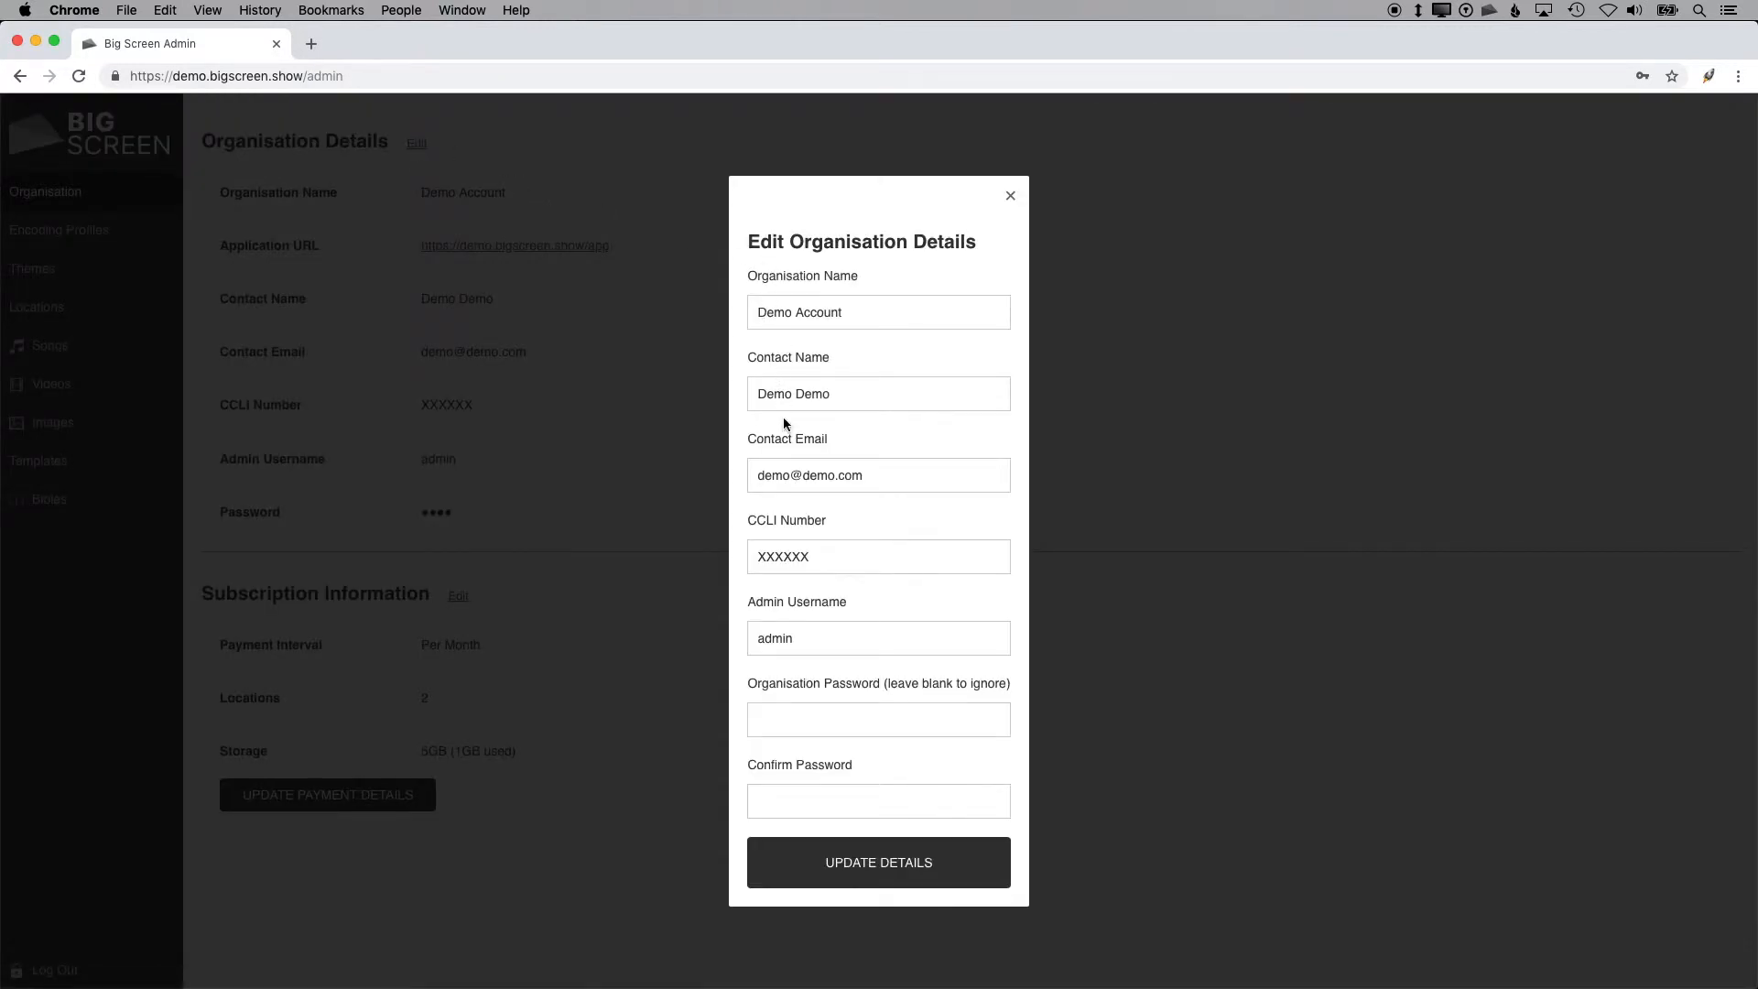
{"action": "left_click_drag", "start_coordinate": [830, 560], "coordinate": [770, 558]}
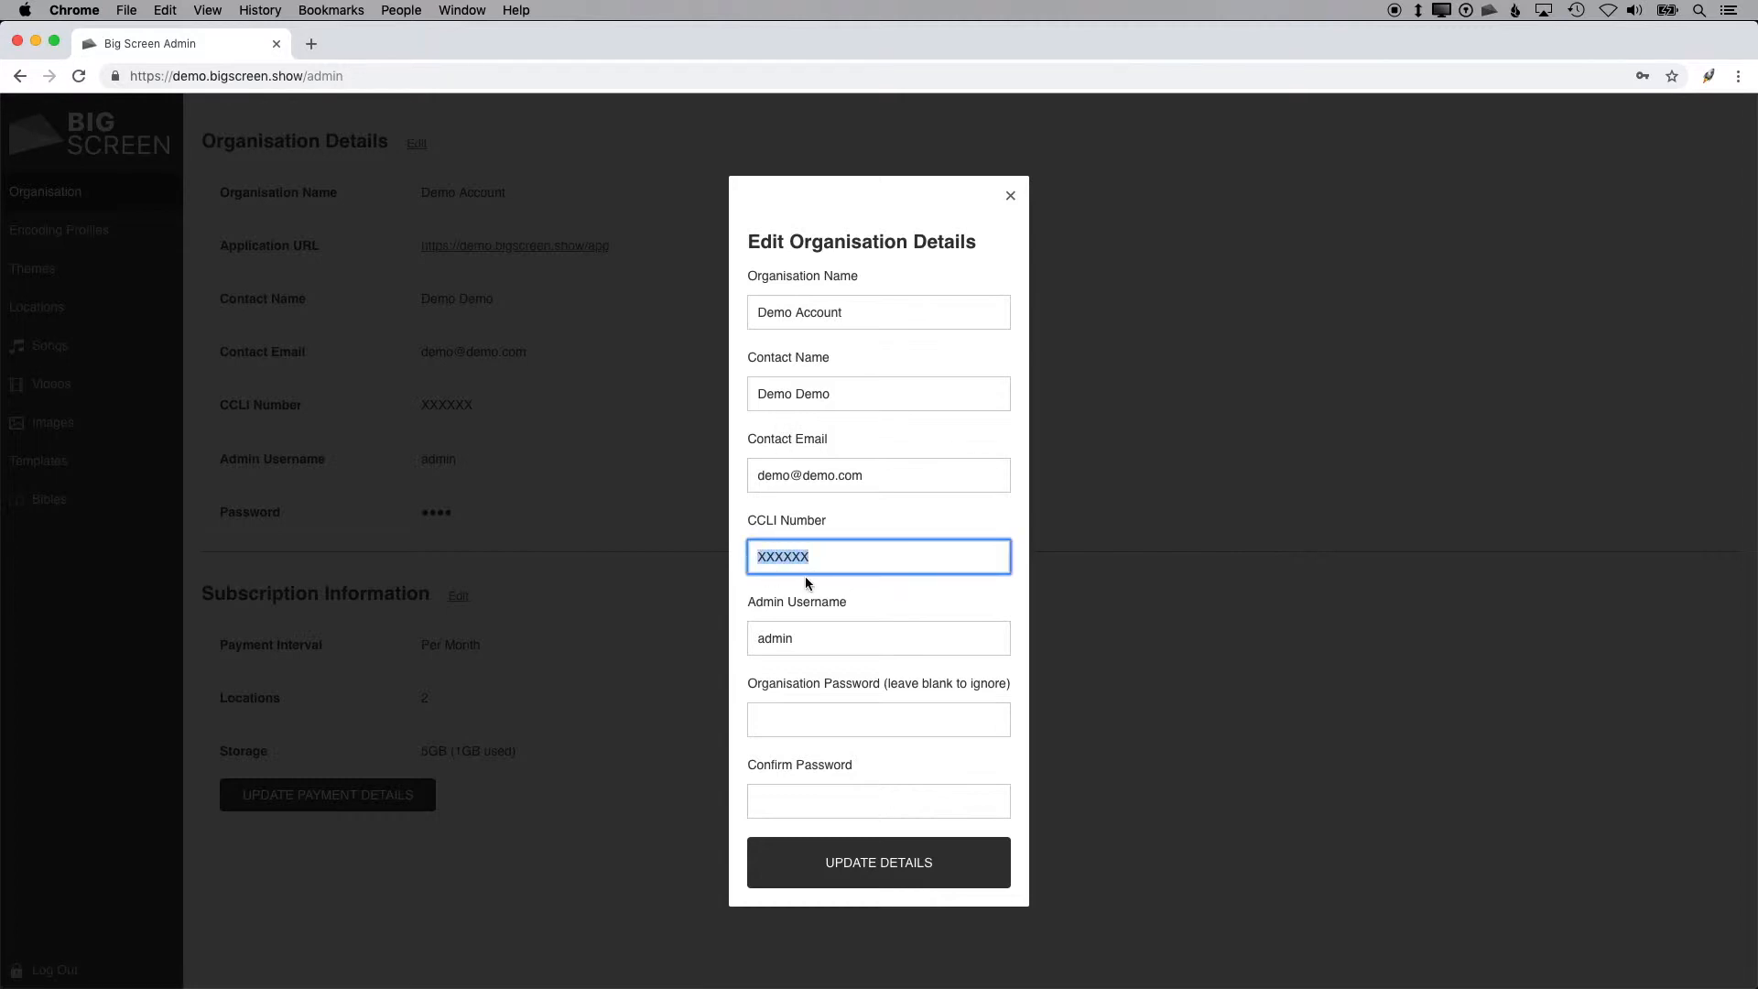
{"action": "left_click", "coordinate": [1007, 195]}
Step: In Encoding Profiles, set the 1080p profile's bitrate to 9000 Kbps and save
{"action": "left_click", "coordinate": [41, 236]}
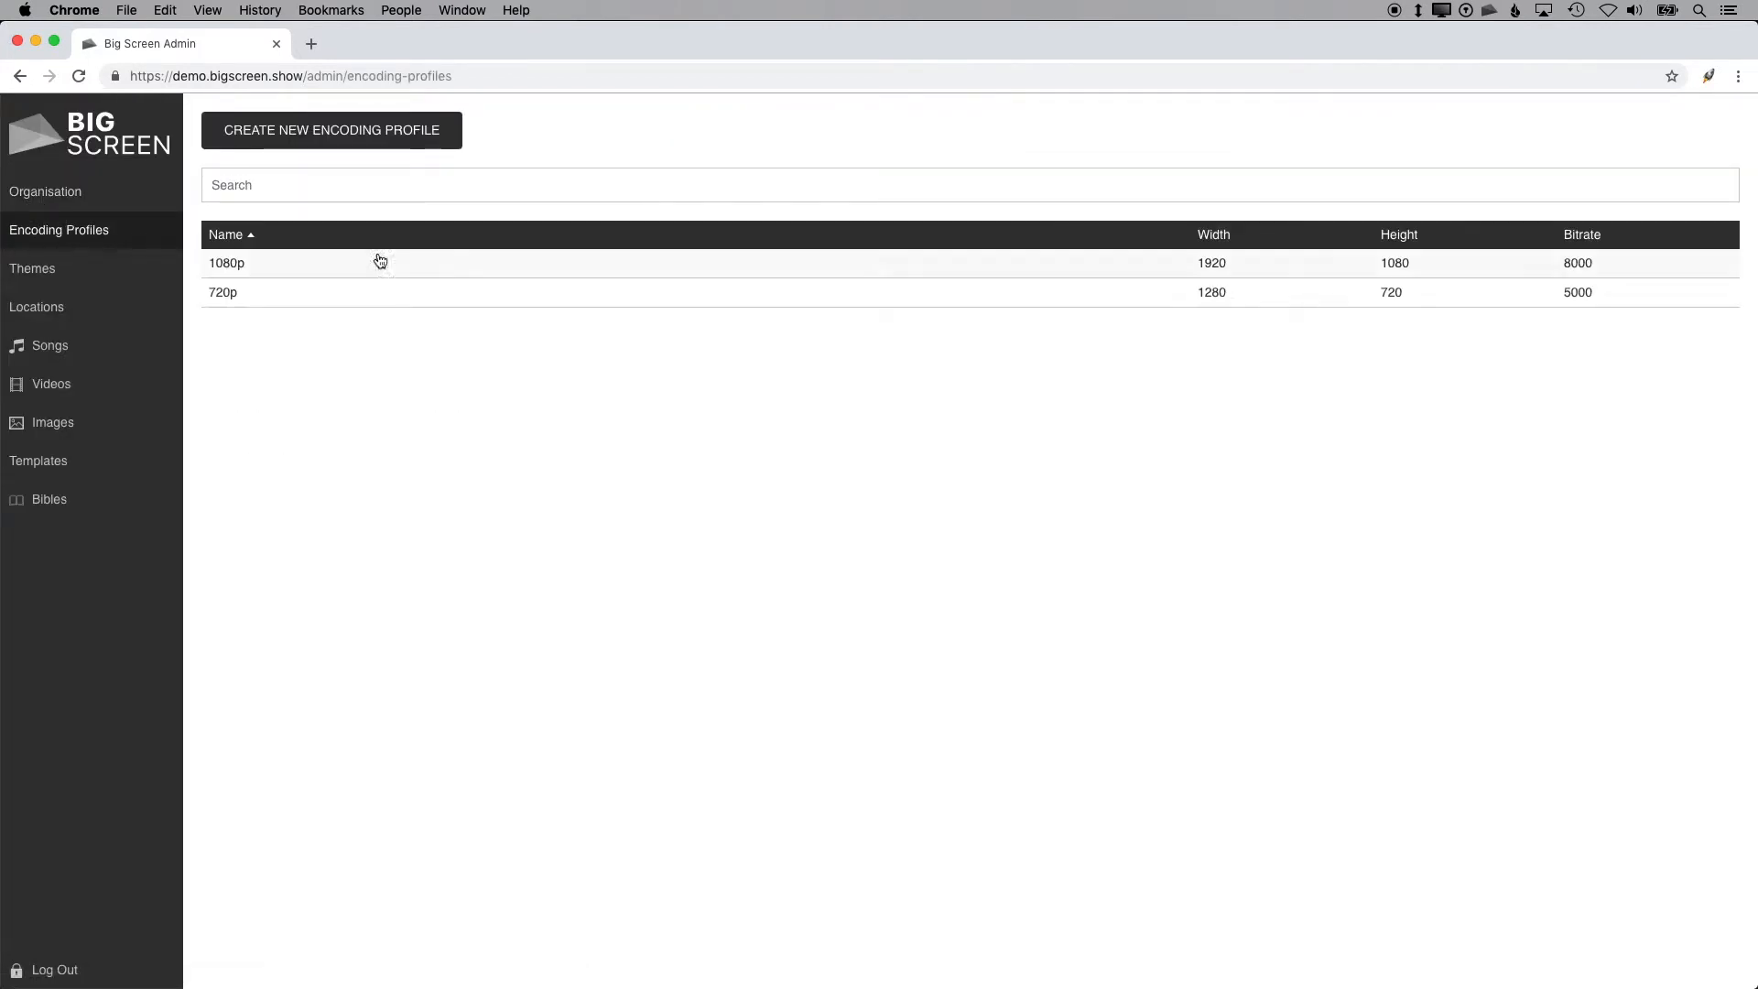
{"action": "left_click", "coordinate": [448, 267]}
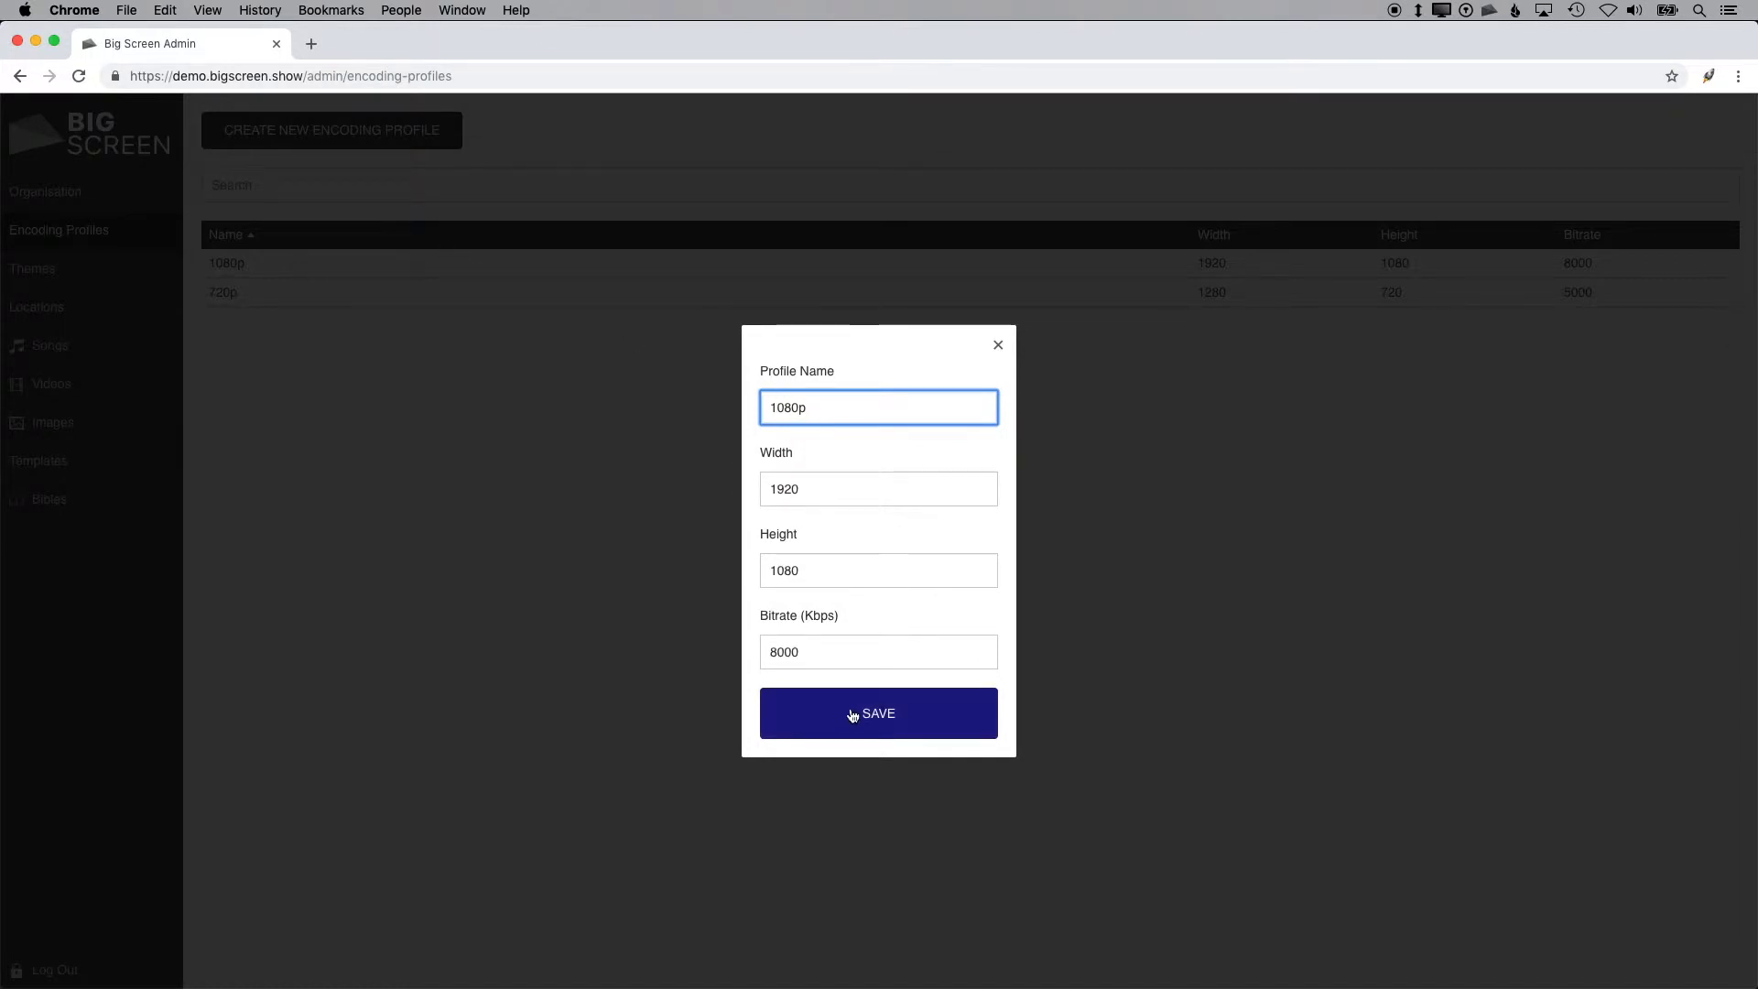
{"action": "left_click", "coordinate": [770, 653]}
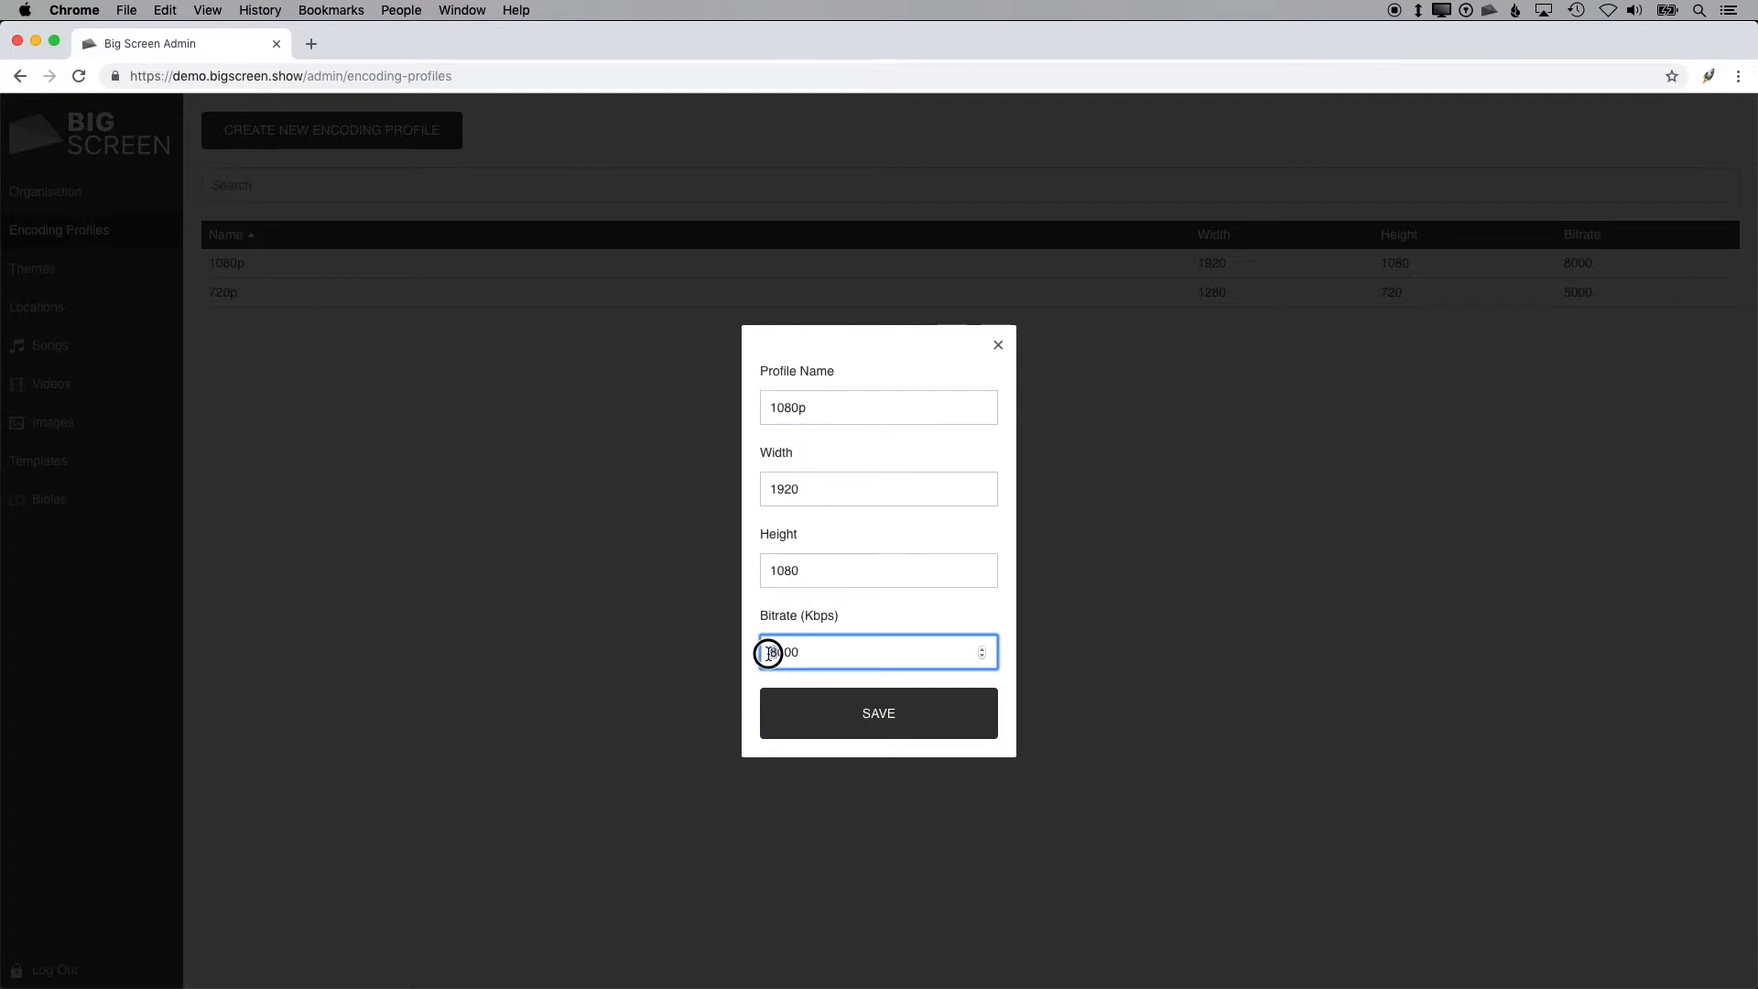
{"action": "type", "text": "9"}
{"action": "left_click", "coordinate": [851, 715]}
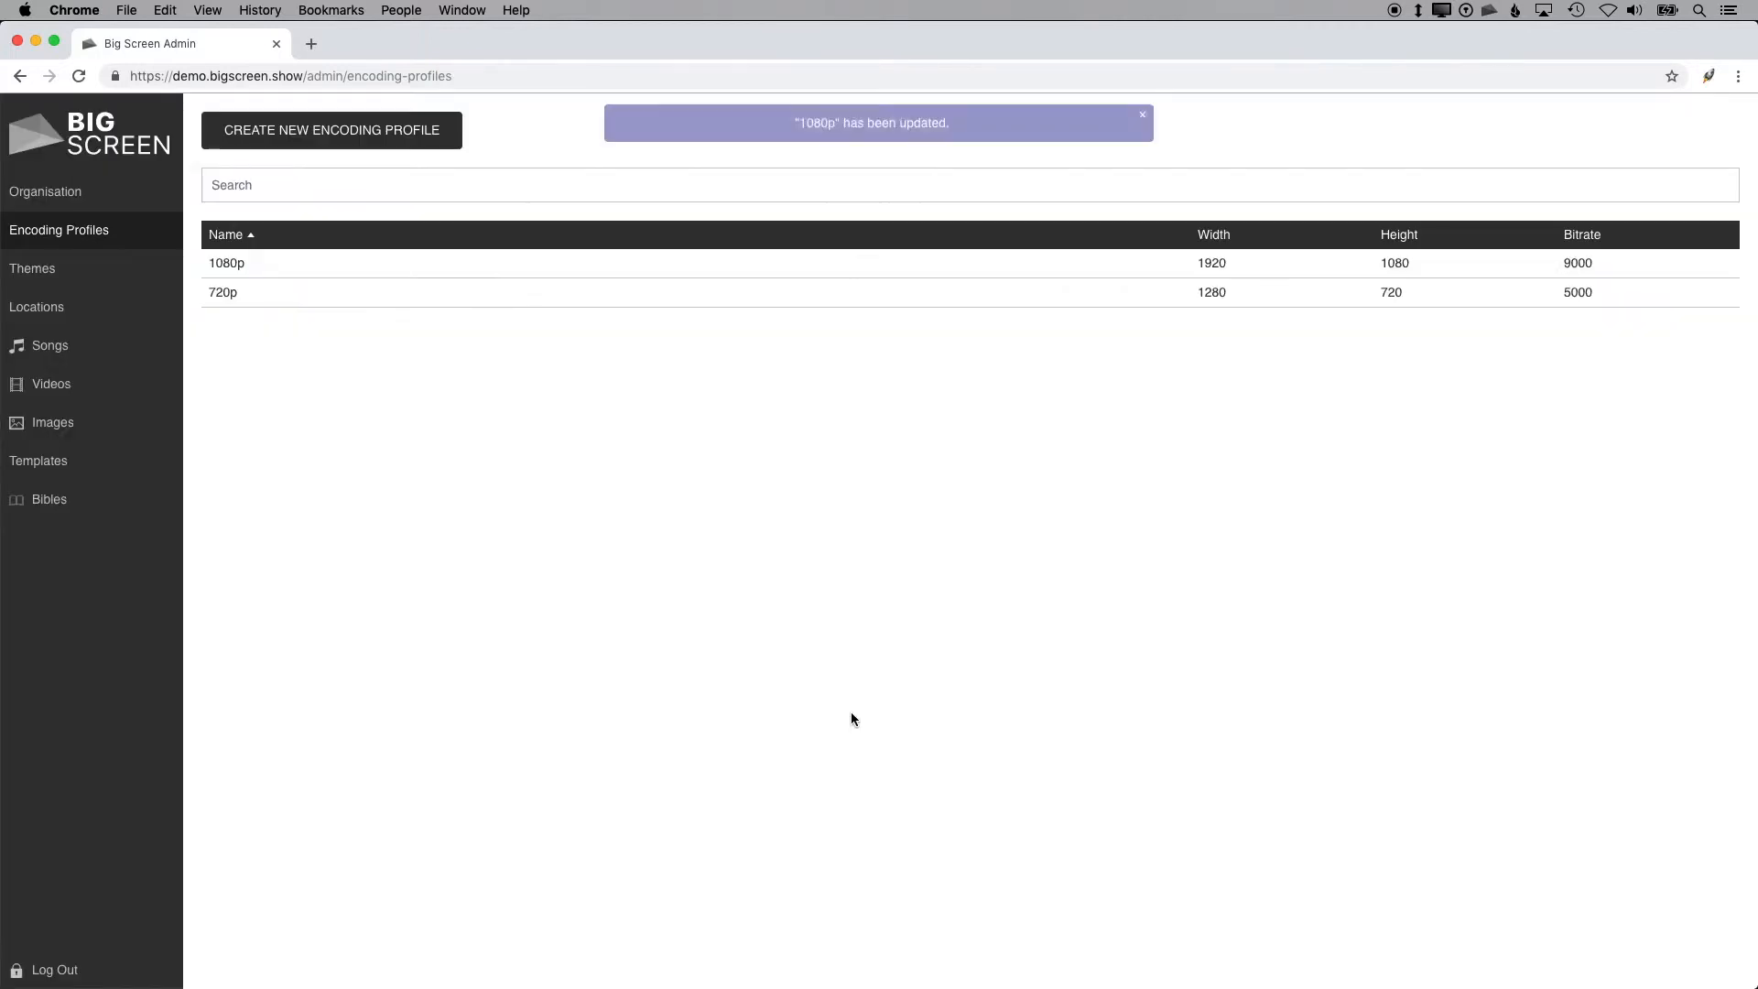
Step: Open the 720p encoding profile's settings and close them without changes
{"action": "left_click", "coordinate": [482, 299]}
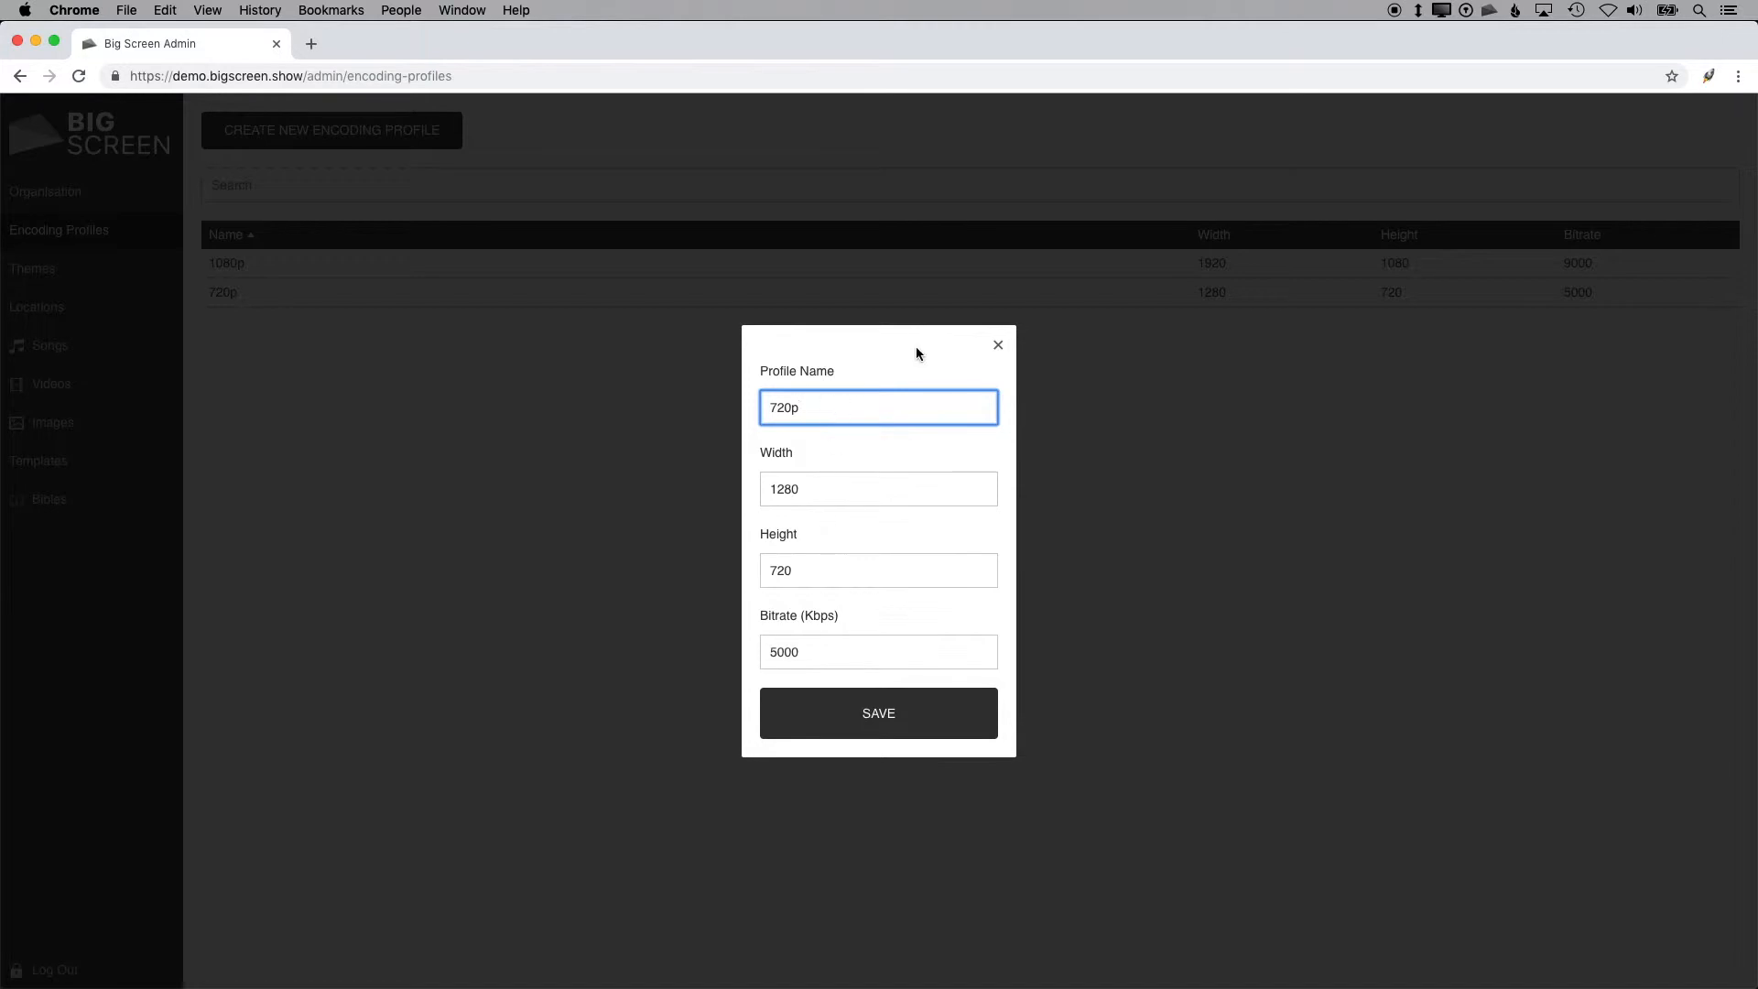
{"action": "left_click", "coordinate": [996, 345]}
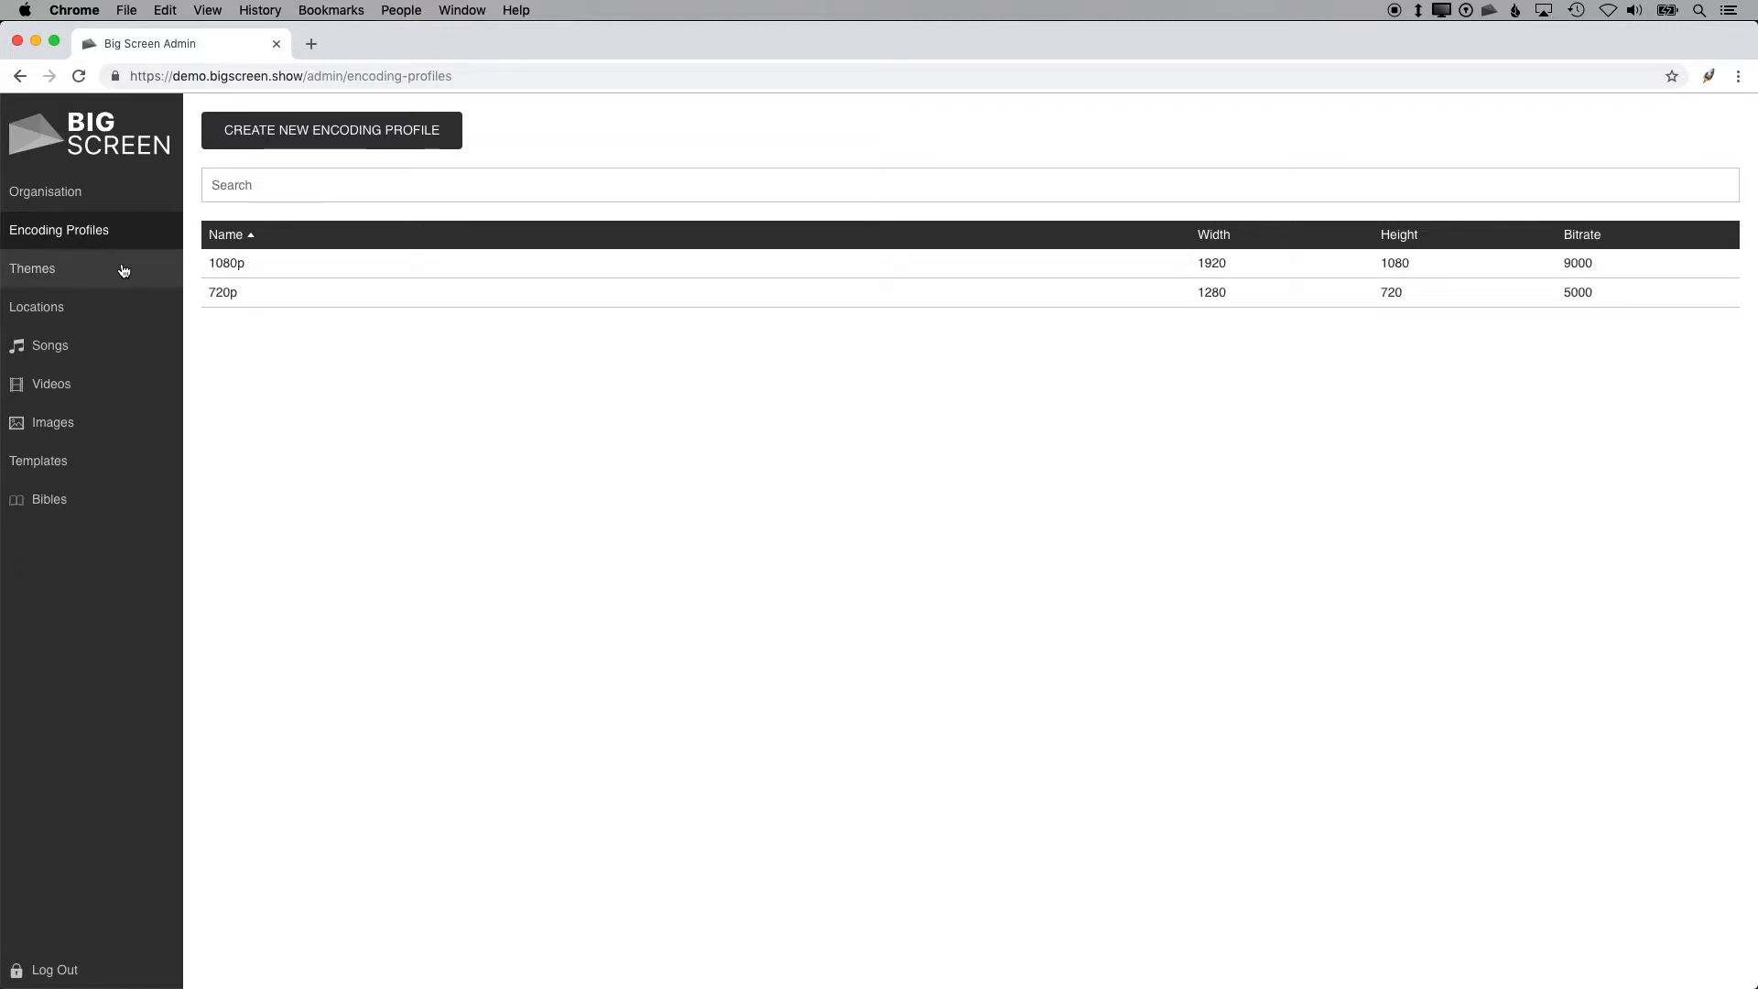
Step: Set the 1080p profile's bitrate back to 8000 Kbps and save
{"action": "left_click", "coordinate": [283, 267]}
{"action": "left_click_drag", "start_coordinate": [855, 654], "coordinate": [745, 654]}
{"action": "type", "text": "8000"}
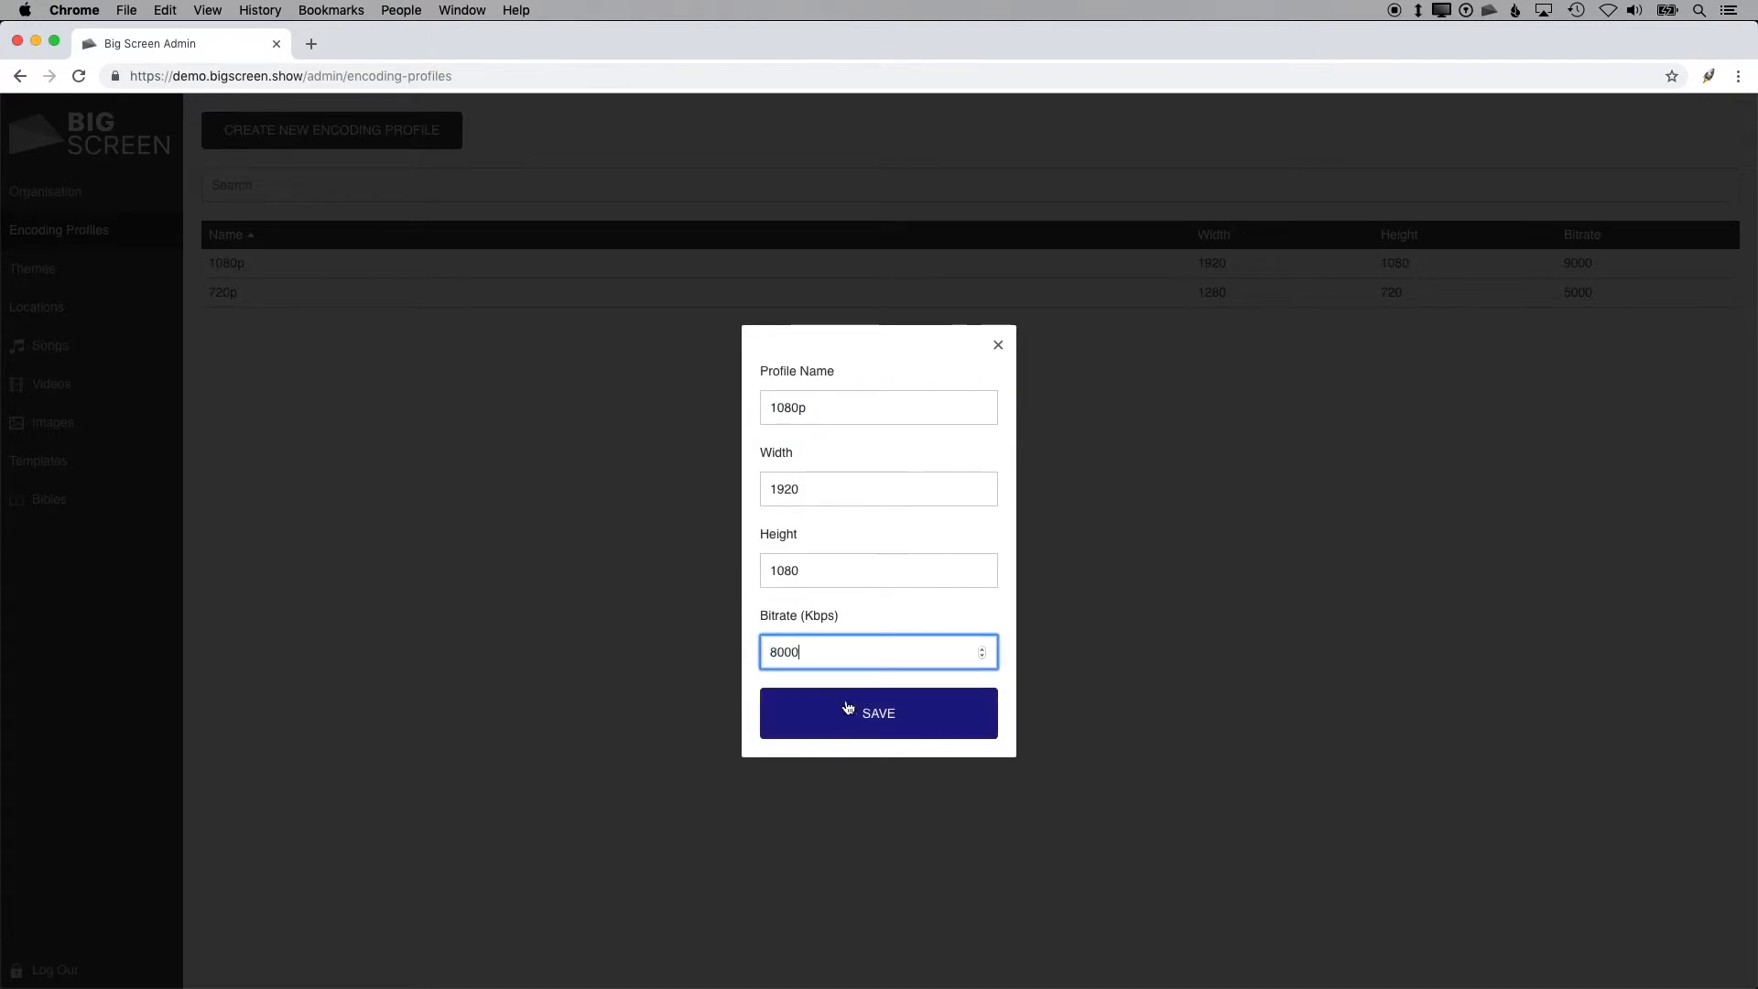
{"action": "left_click", "coordinate": [867, 715]}
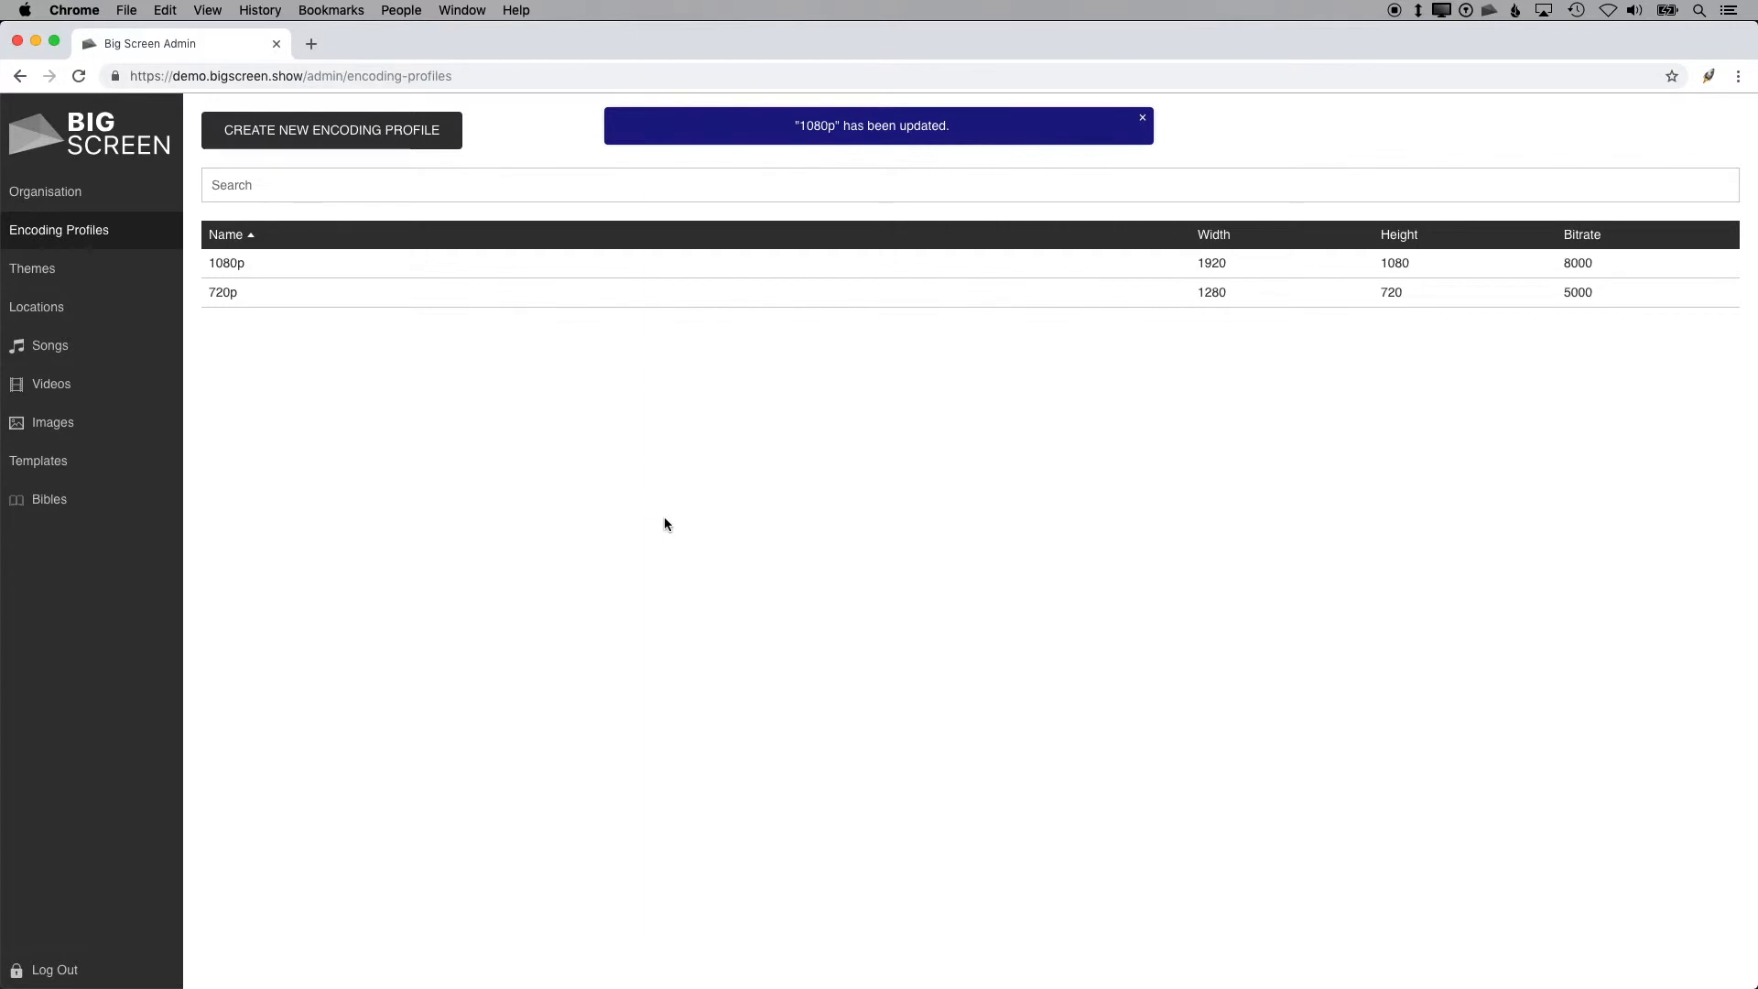
Step: Open the Default theme and set its song text font to Fjalla One
{"action": "left_click", "coordinate": [161, 269]}
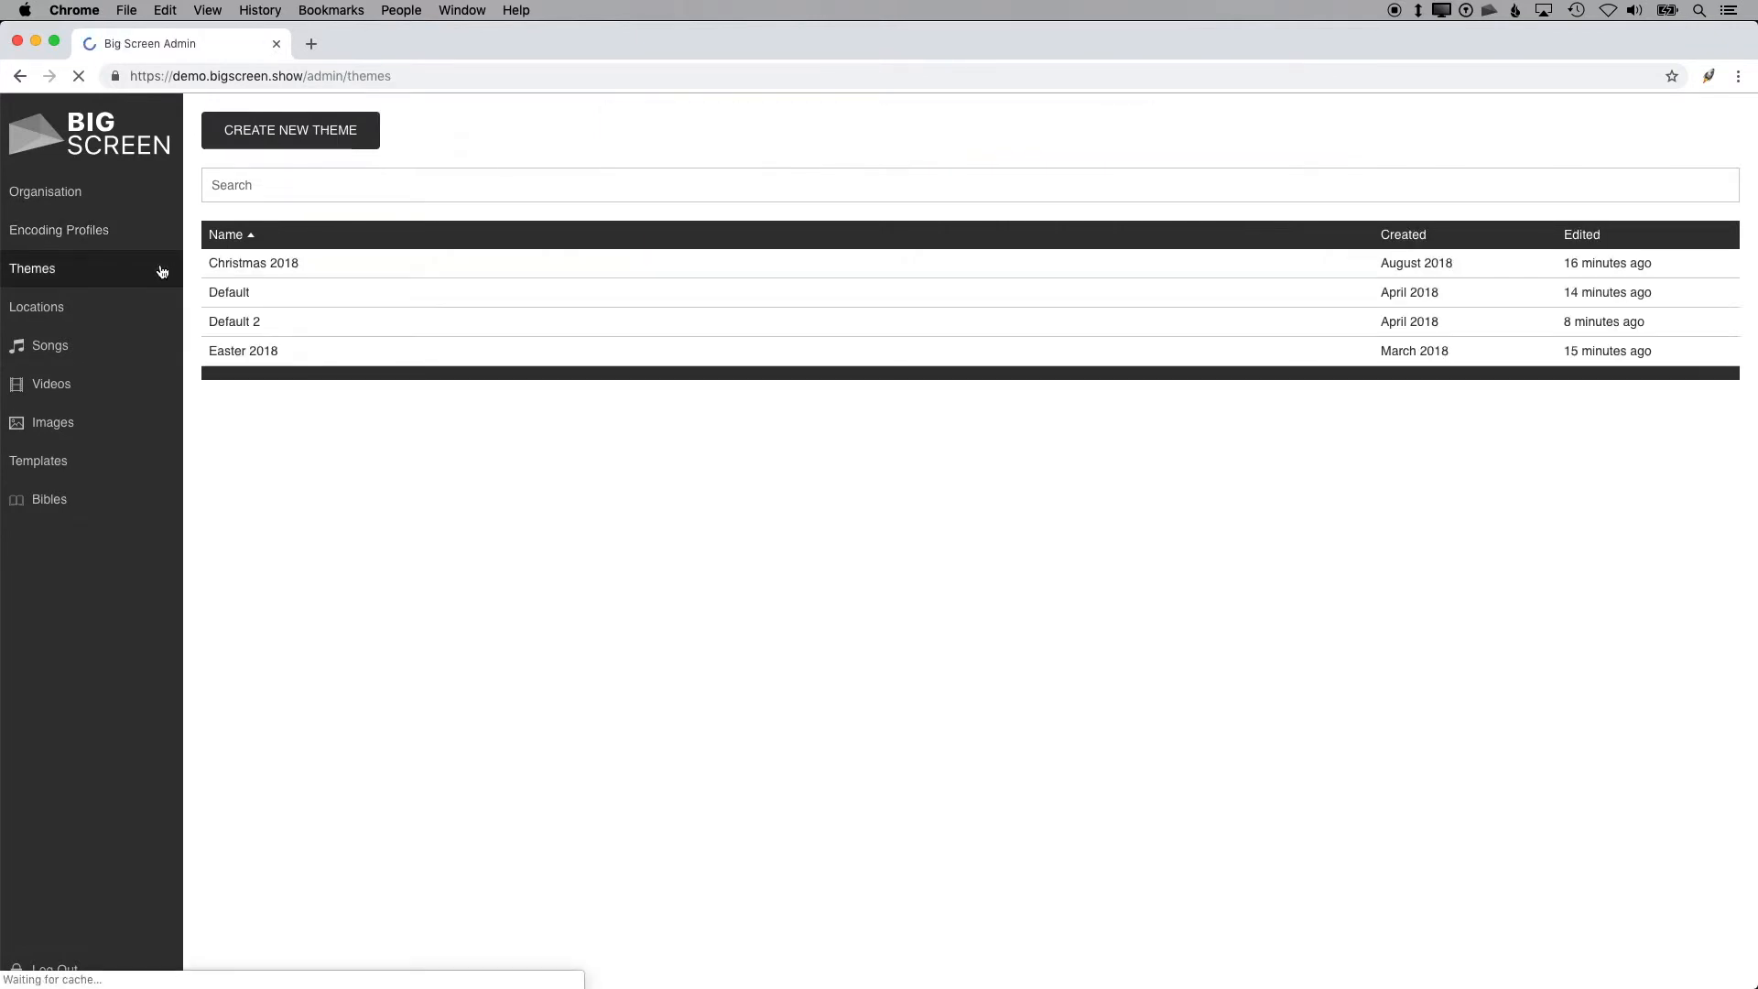
{"action": "left_click", "coordinate": [363, 300]}
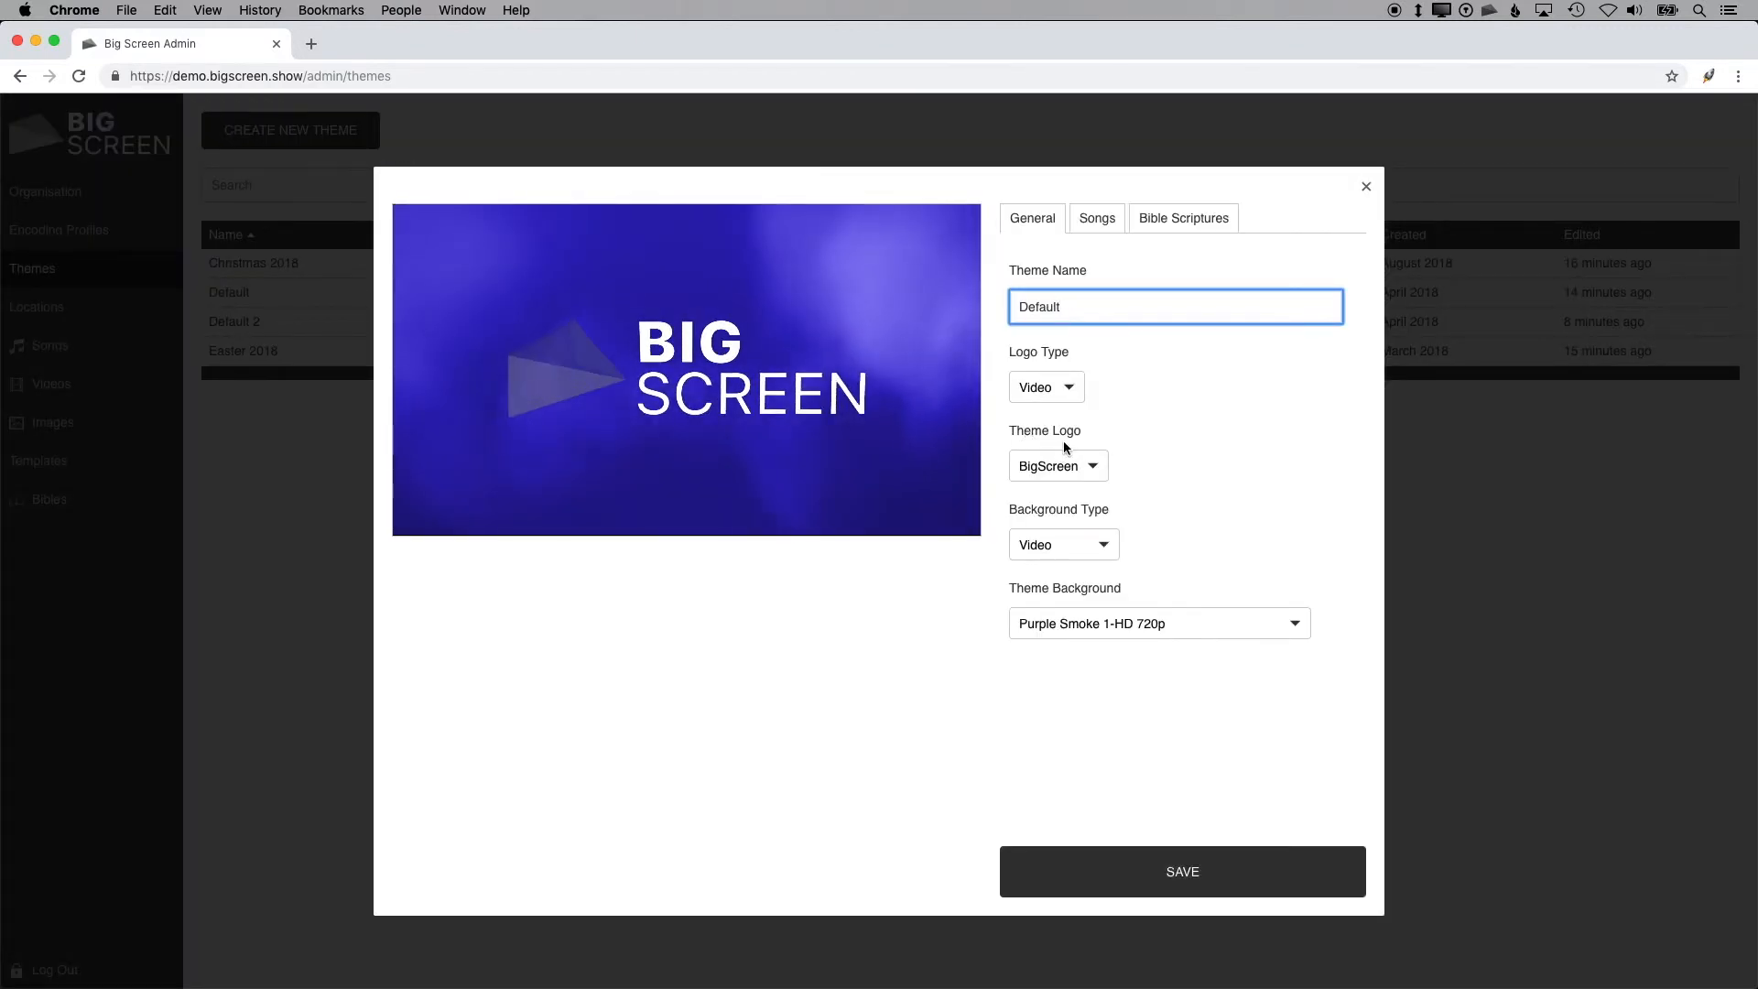
{"action": "left_click", "coordinate": [1097, 218]}
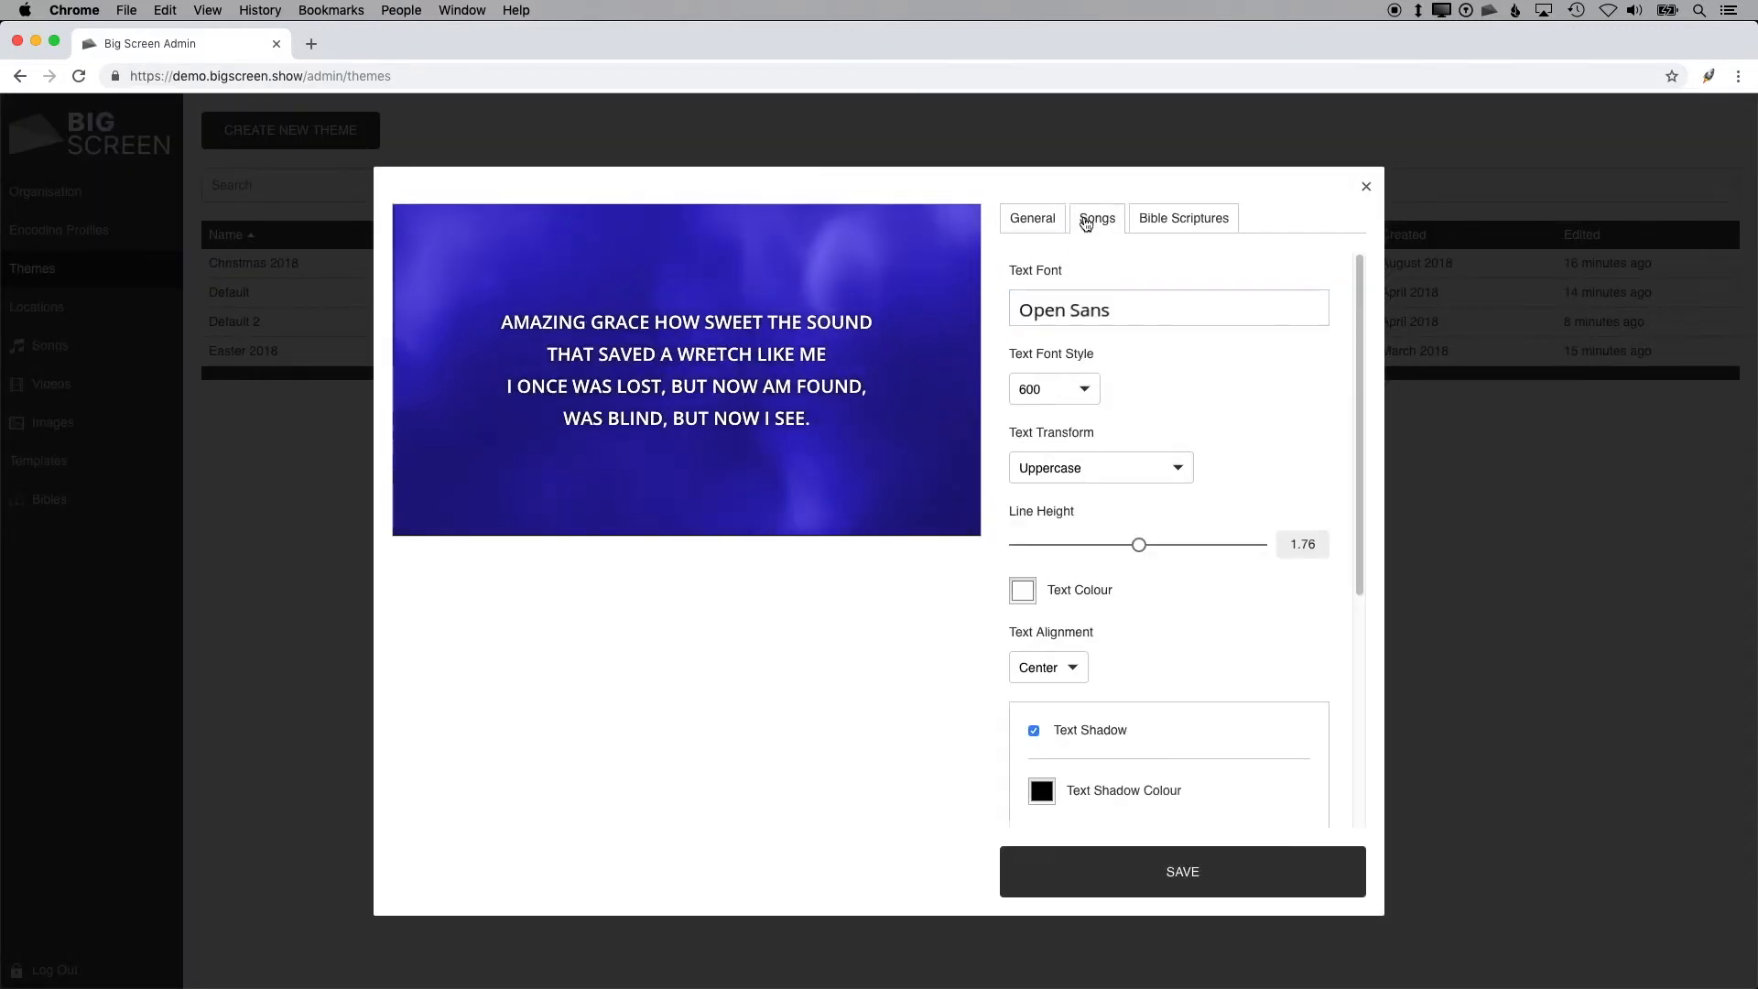
{"action": "left_click", "coordinate": [1109, 318]}
{"action": "left_click", "coordinate": [1102, 476]}
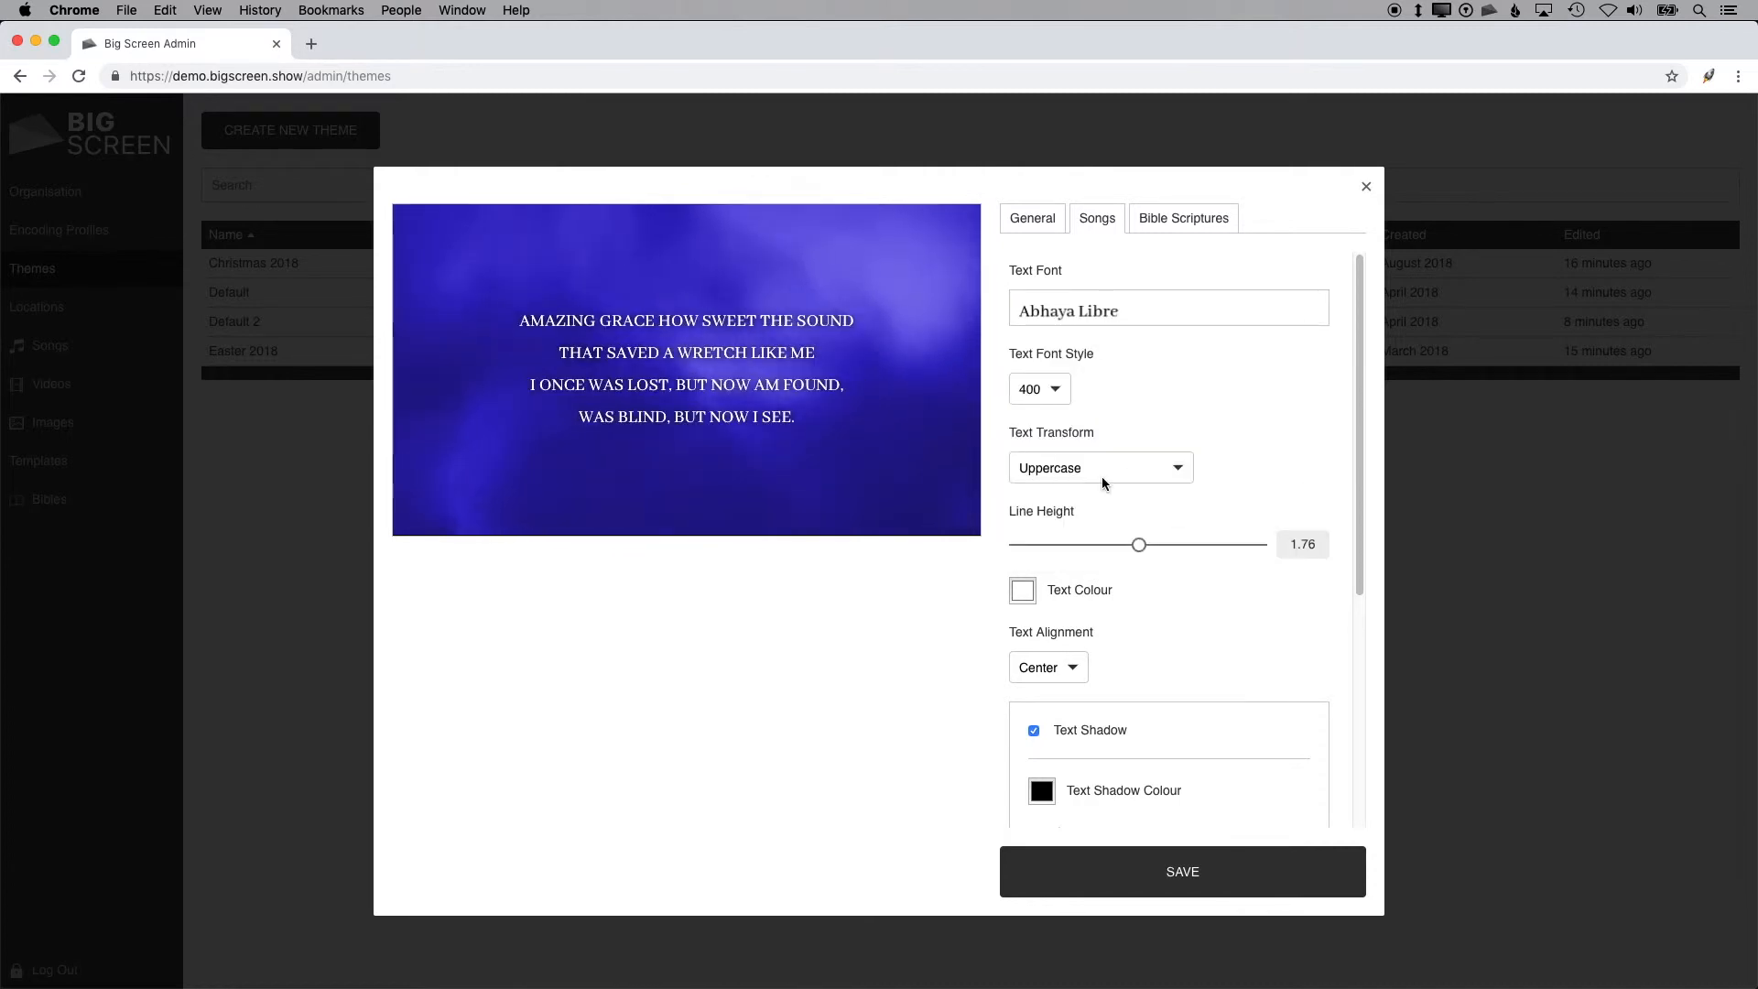
{"action": "left_click", "coordinate": [1119, 310]}
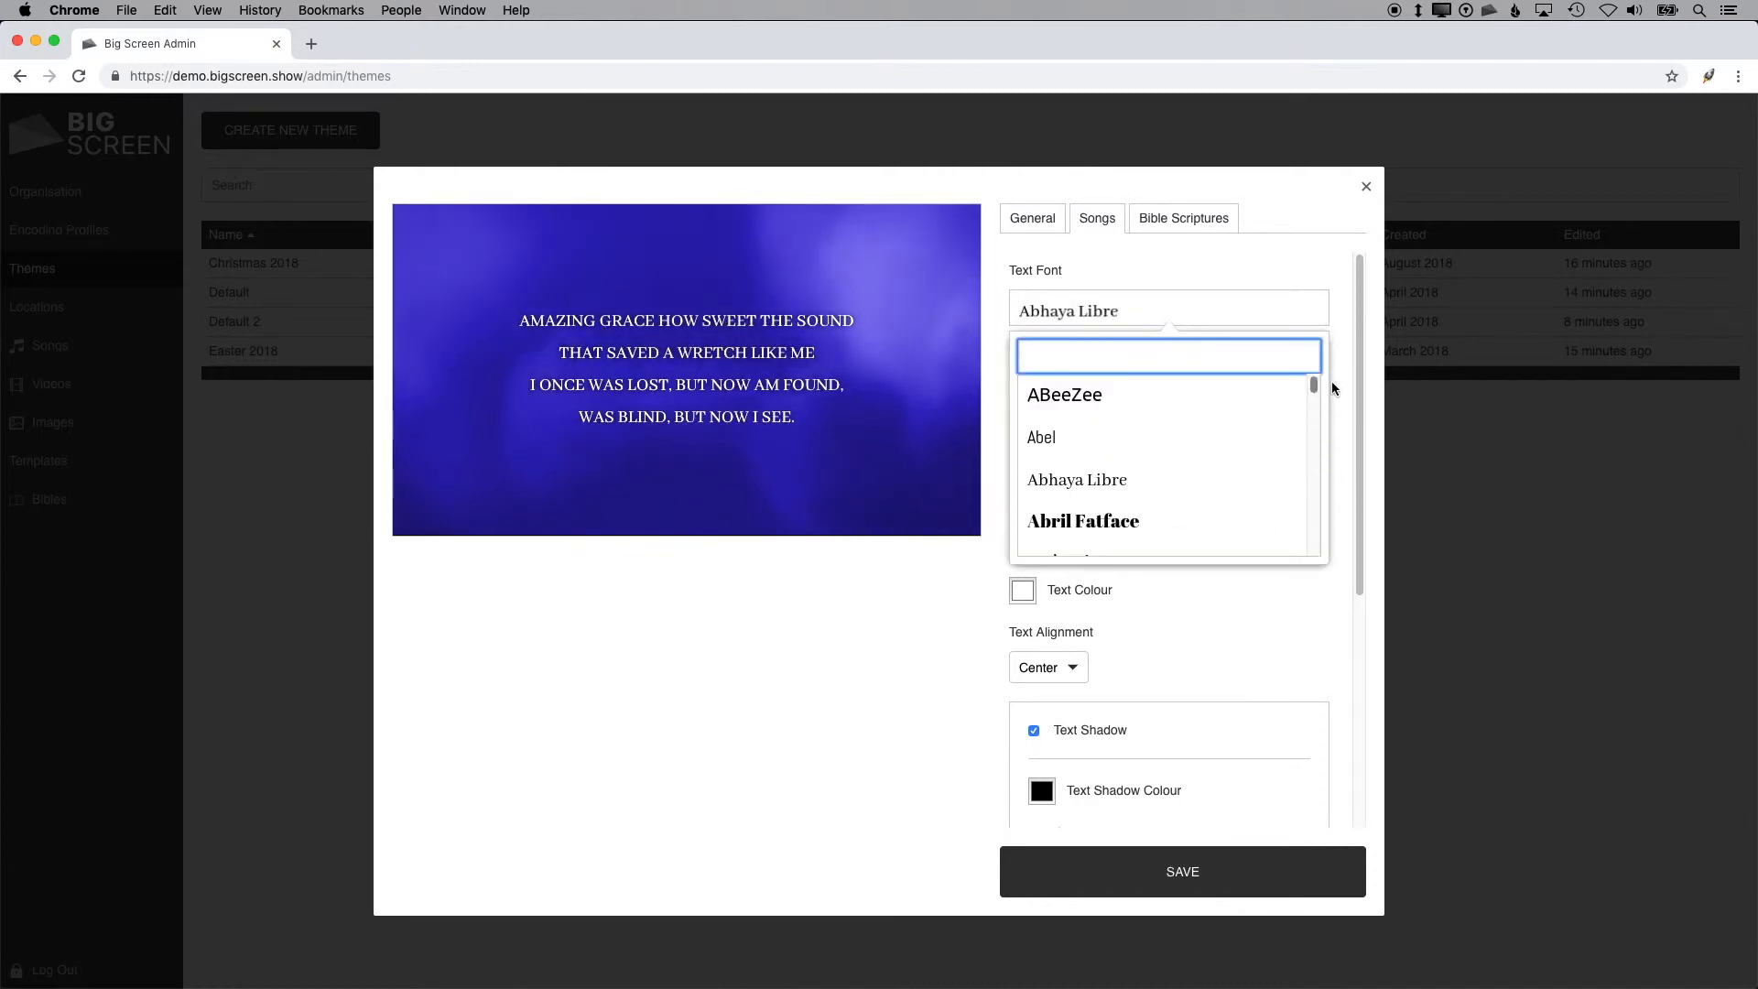
{"action": "scroll", "coordinate": [1311, 404], "scroll_direction": "down", "scroll_amount": 15}
{"action": "left_click", "coordinate": [1102, 486]}
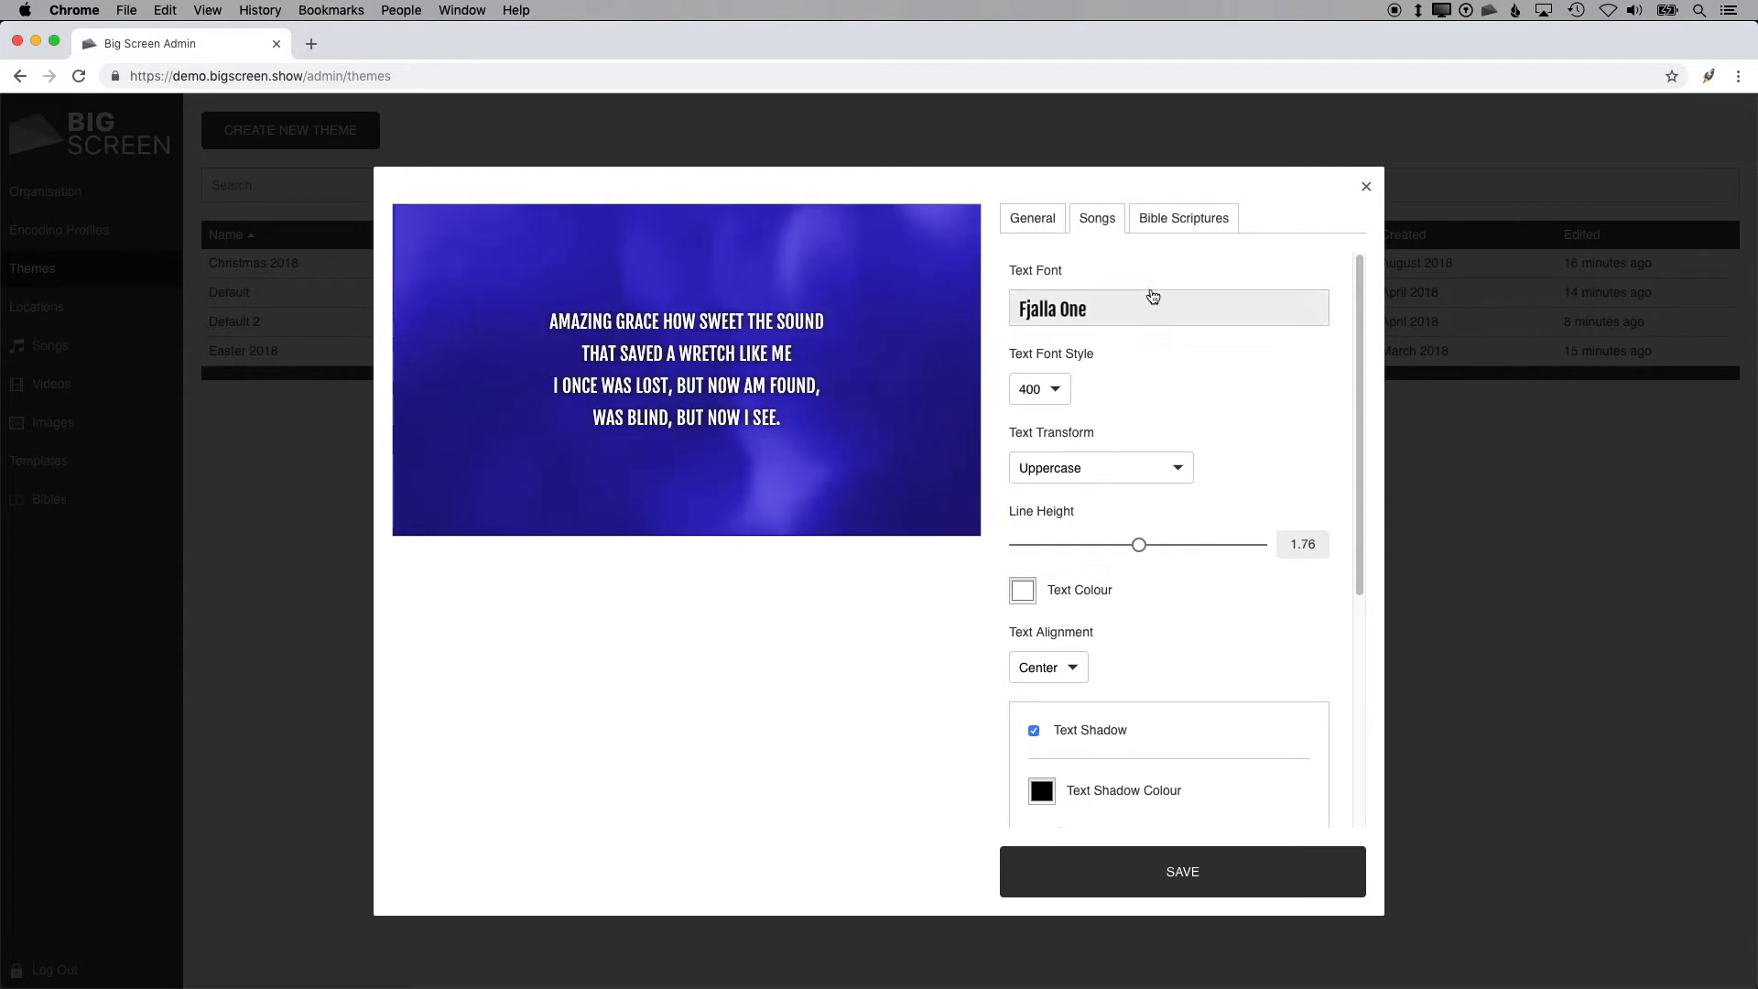
Step: Review the theme's Bible scripture settings and save the Default theme
{"action": "left_click", "coordinate": [1168, 222]}
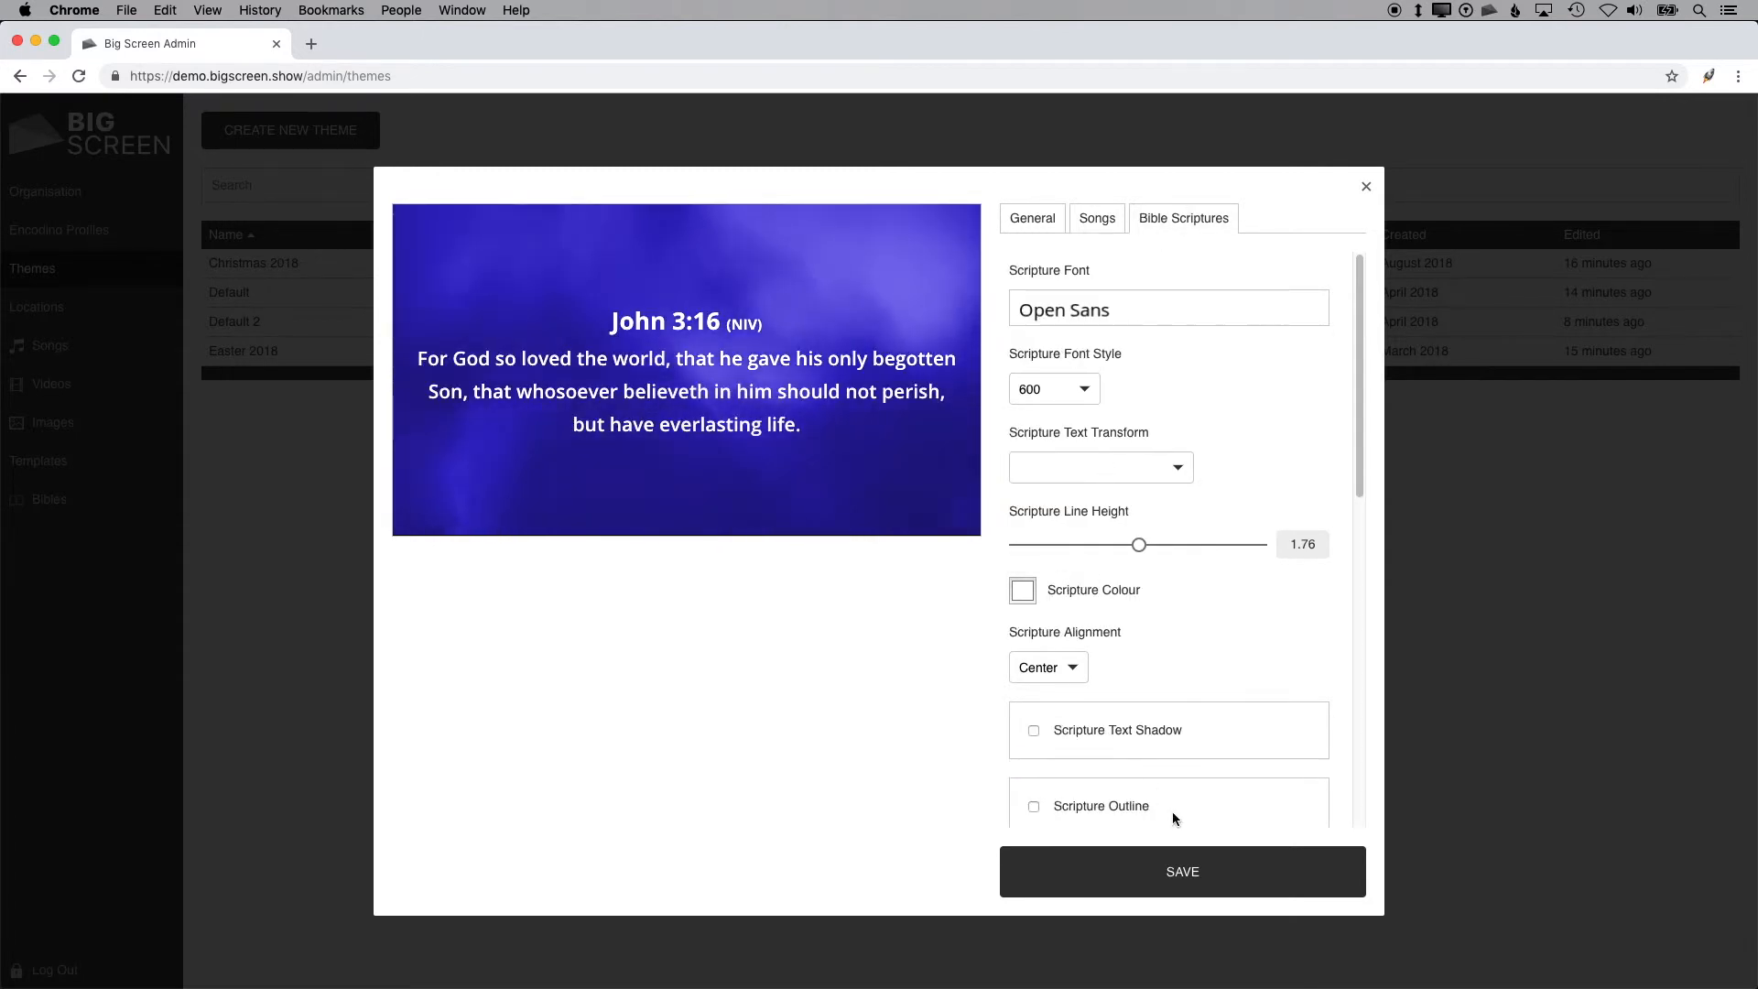
{"action": "left_click", "coordinate": [1197, 875]}
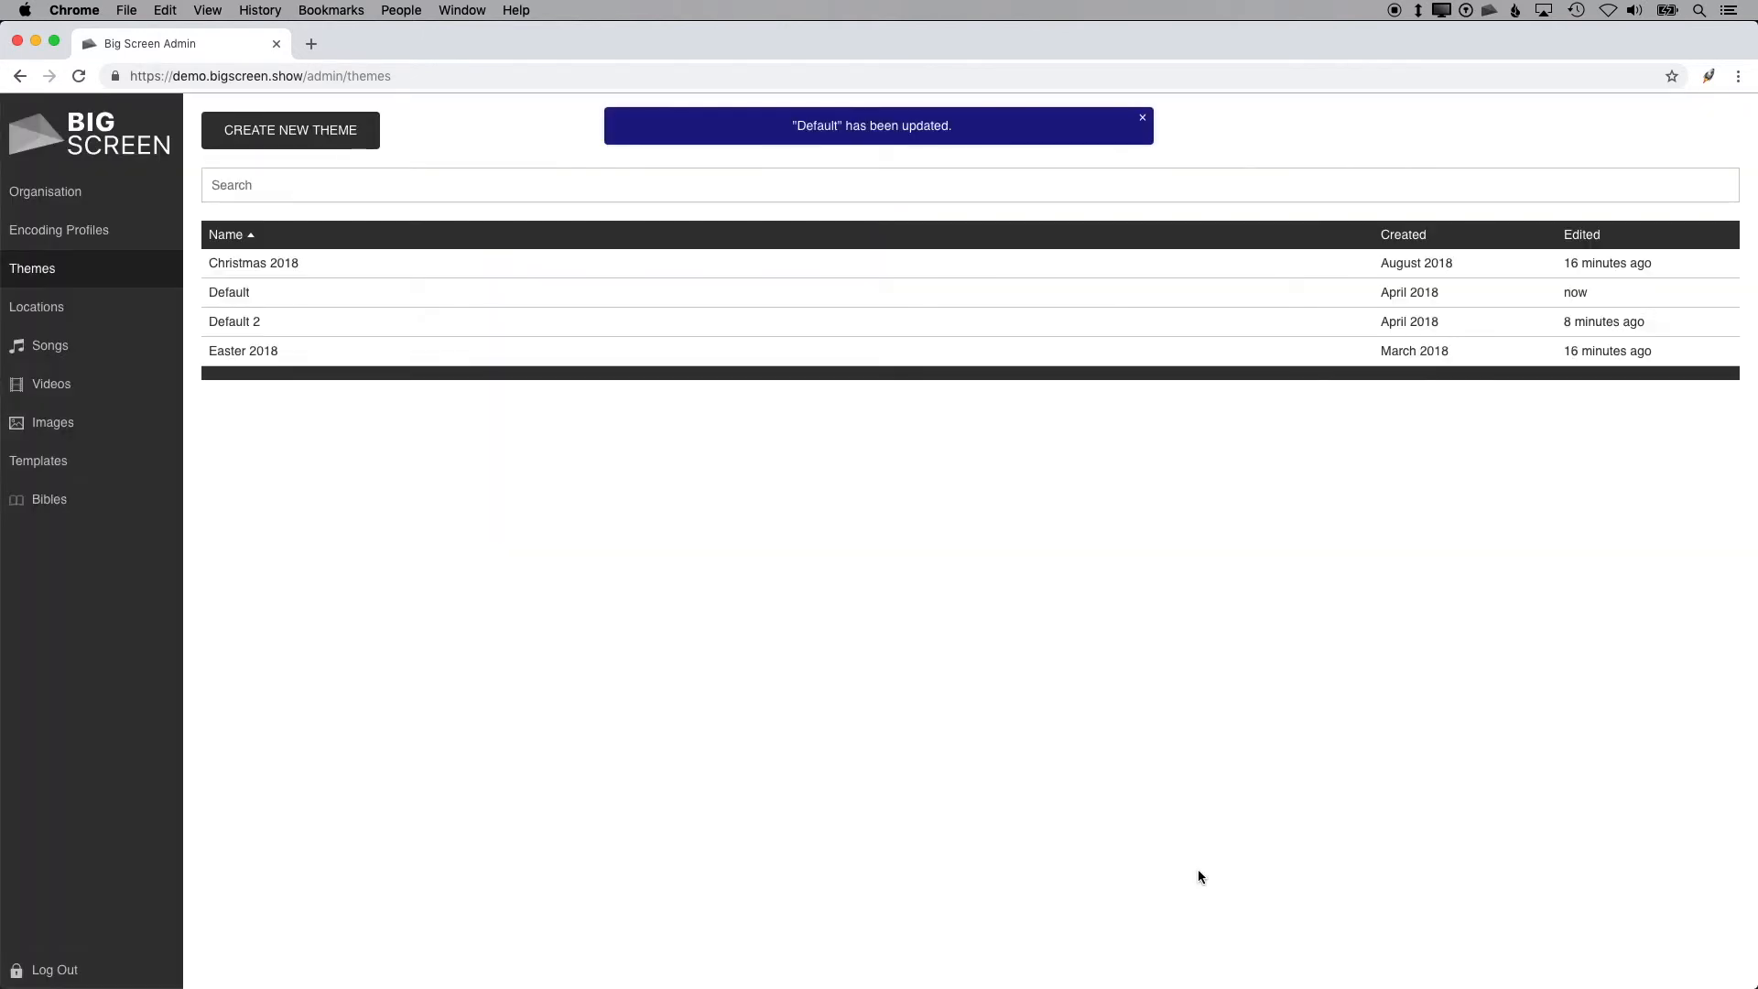
Step: Duplicate the Default theme and rename the copy to Default 3
{"action": "right_click", "coordinate": [527, 304]}
{"action": "left_click", "coordinate": [594, 348]}
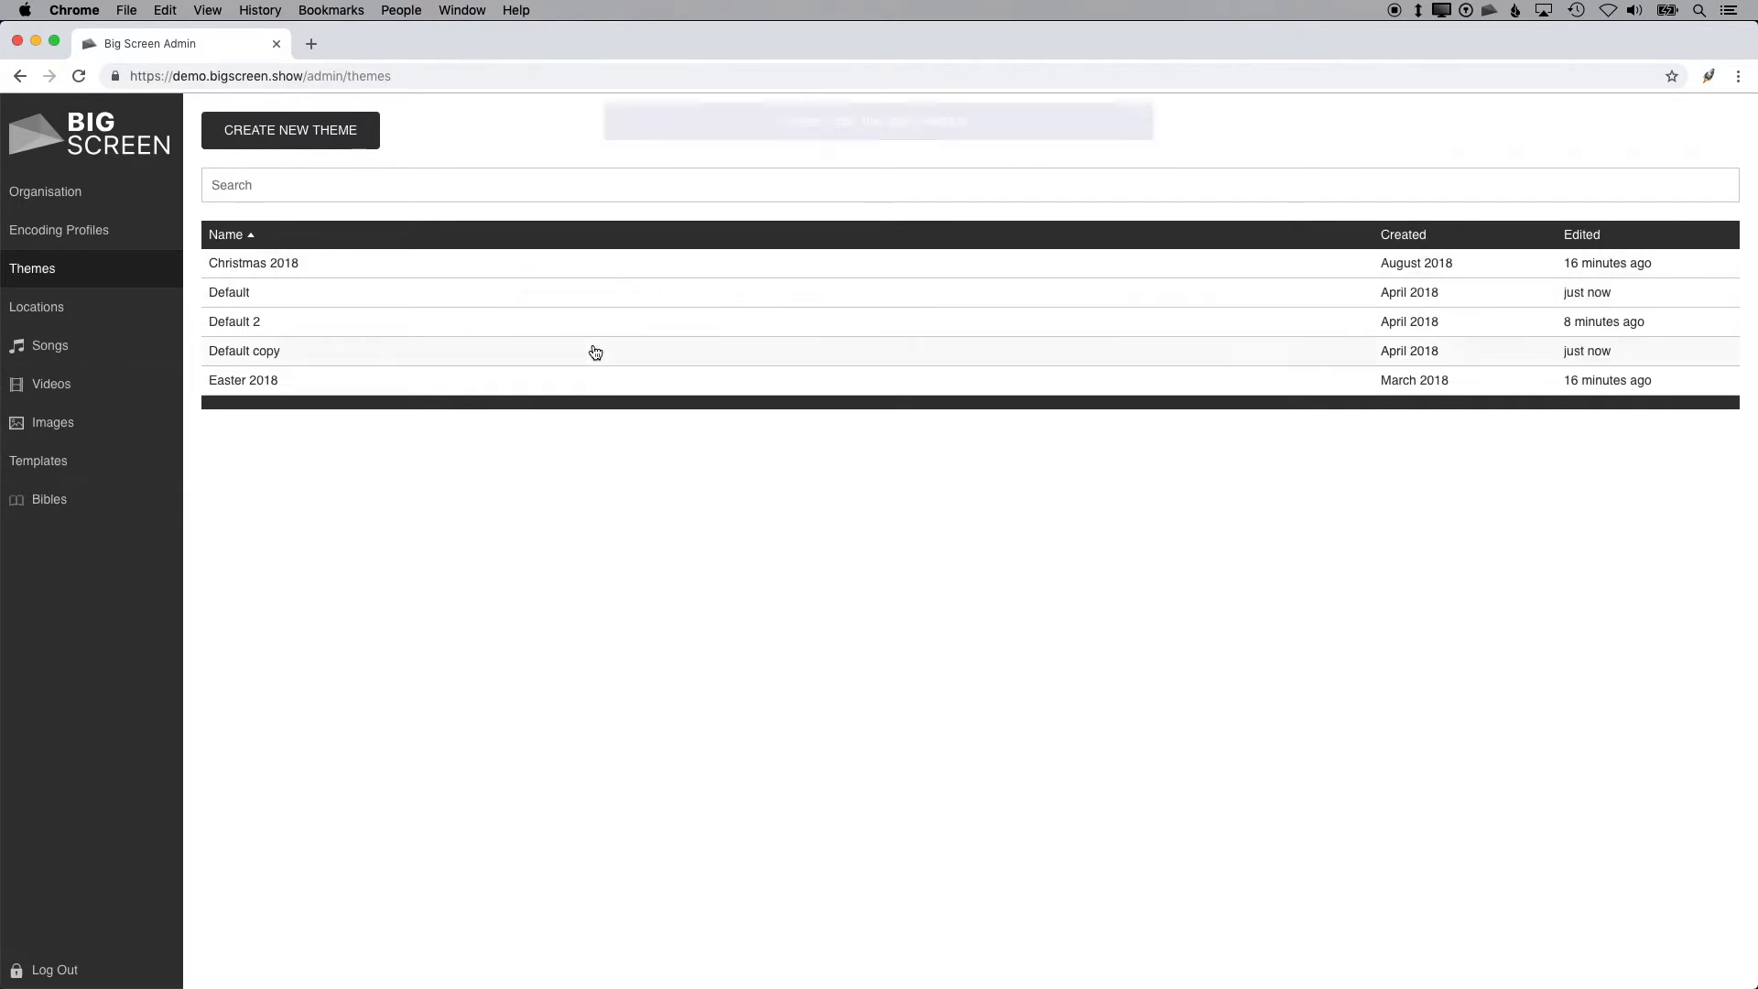
{"action": "left_click", "coordinate": [608, 355]}
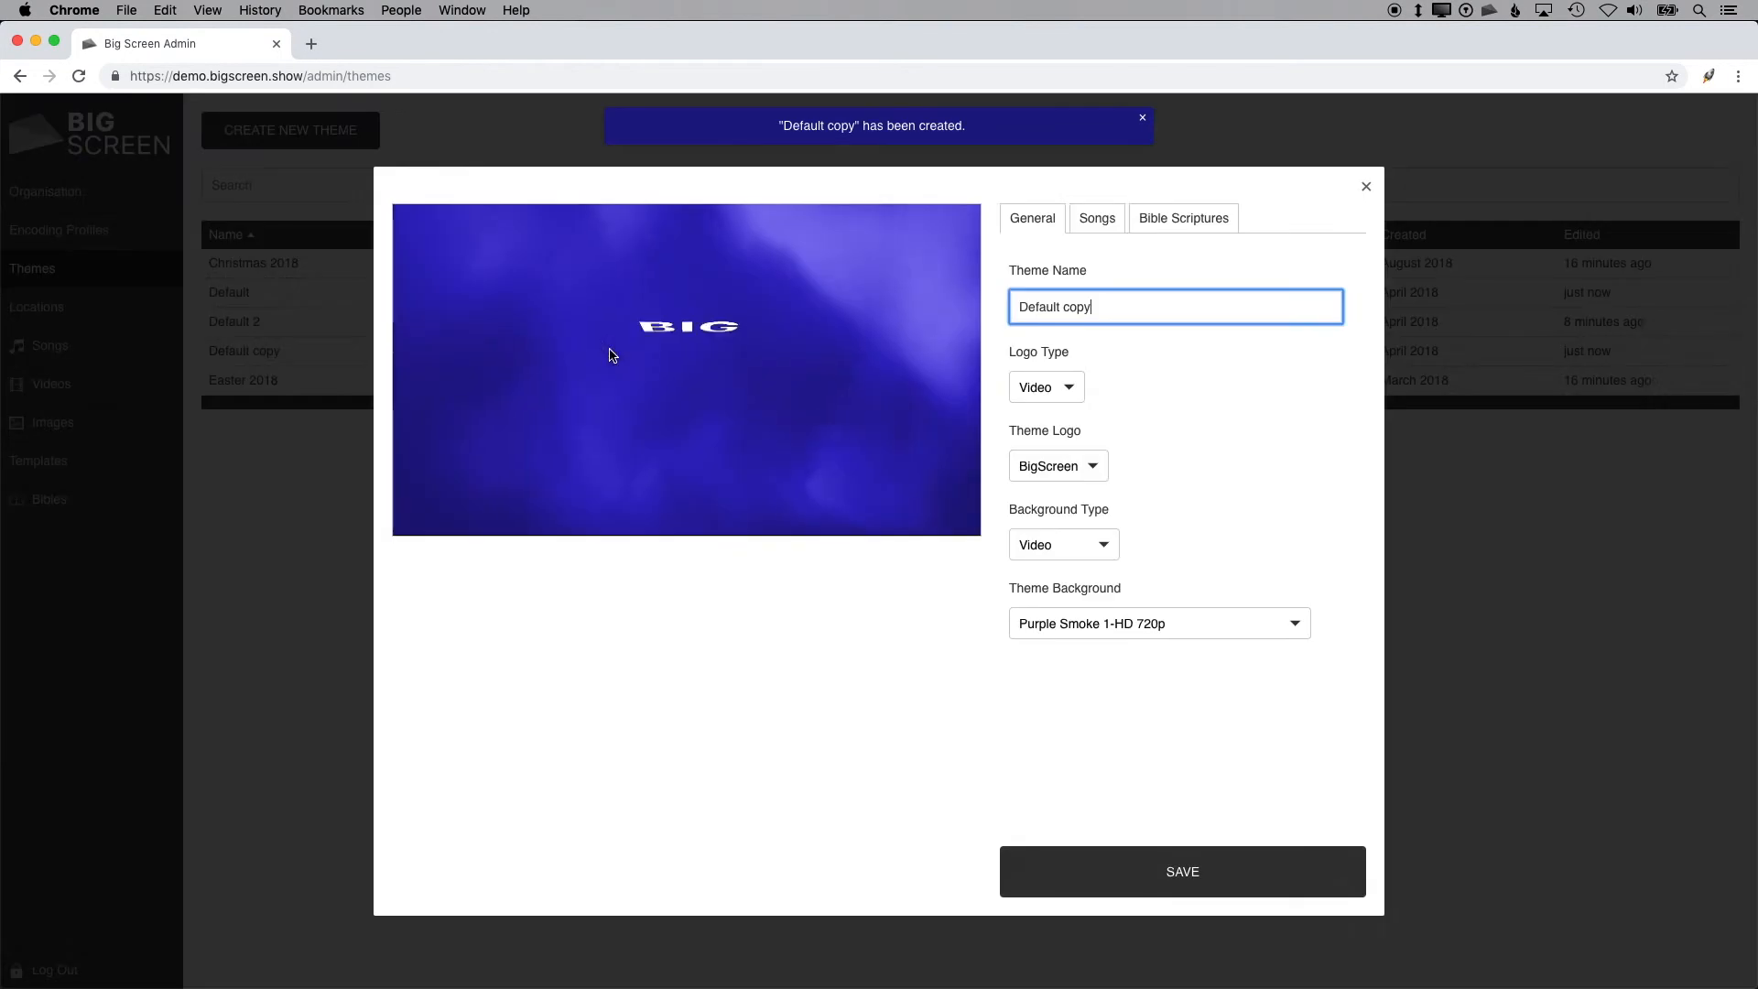
{"action": "double_click", "coordinate": [1081, 307]}
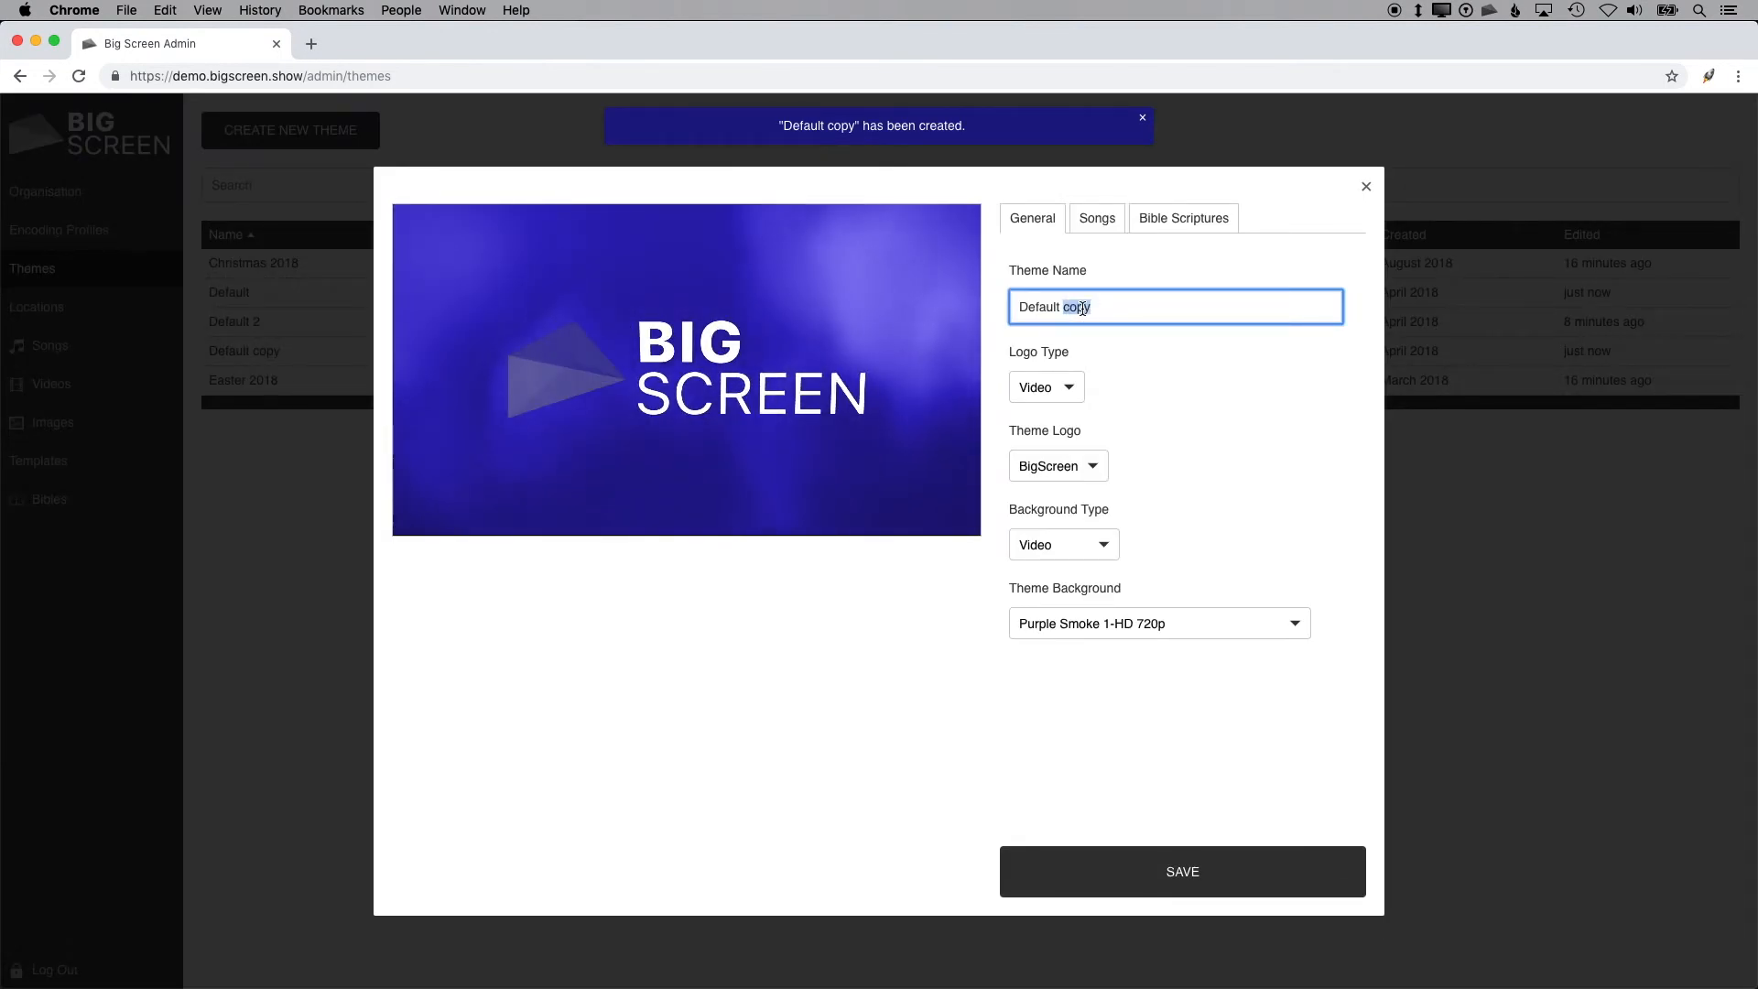
{"action": "type", "text": "3"}
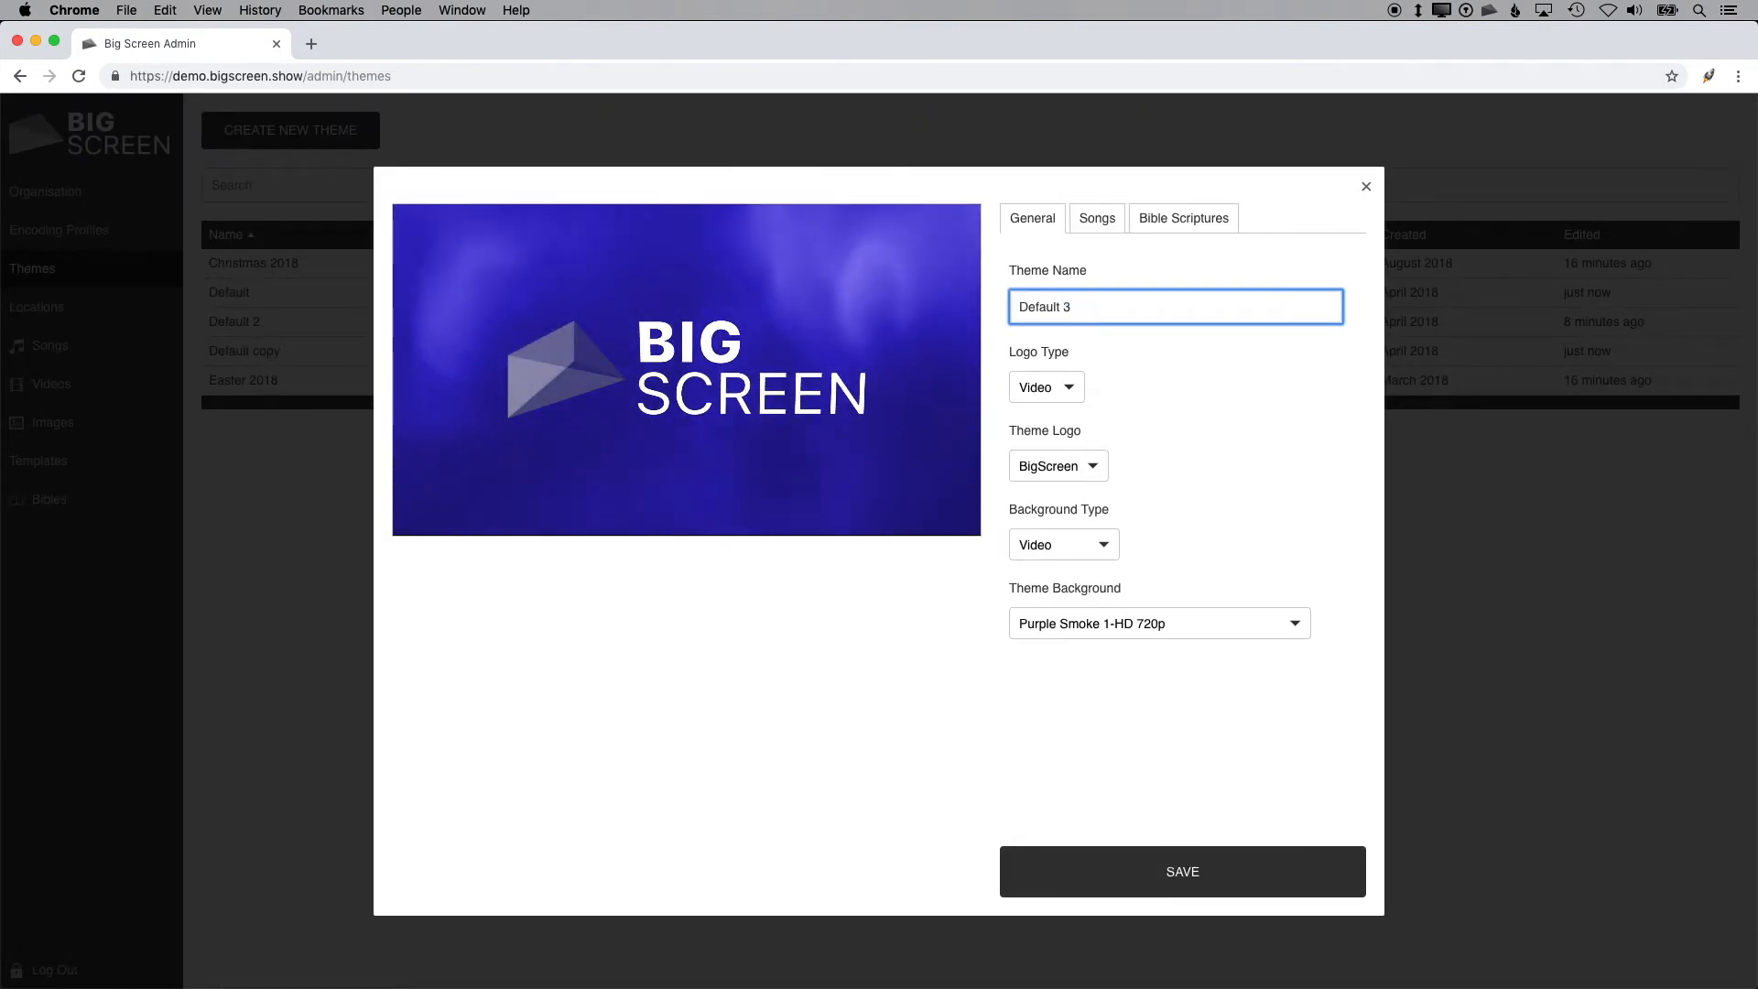
{"action": "left_click", "coordinate": [1221, 872]}
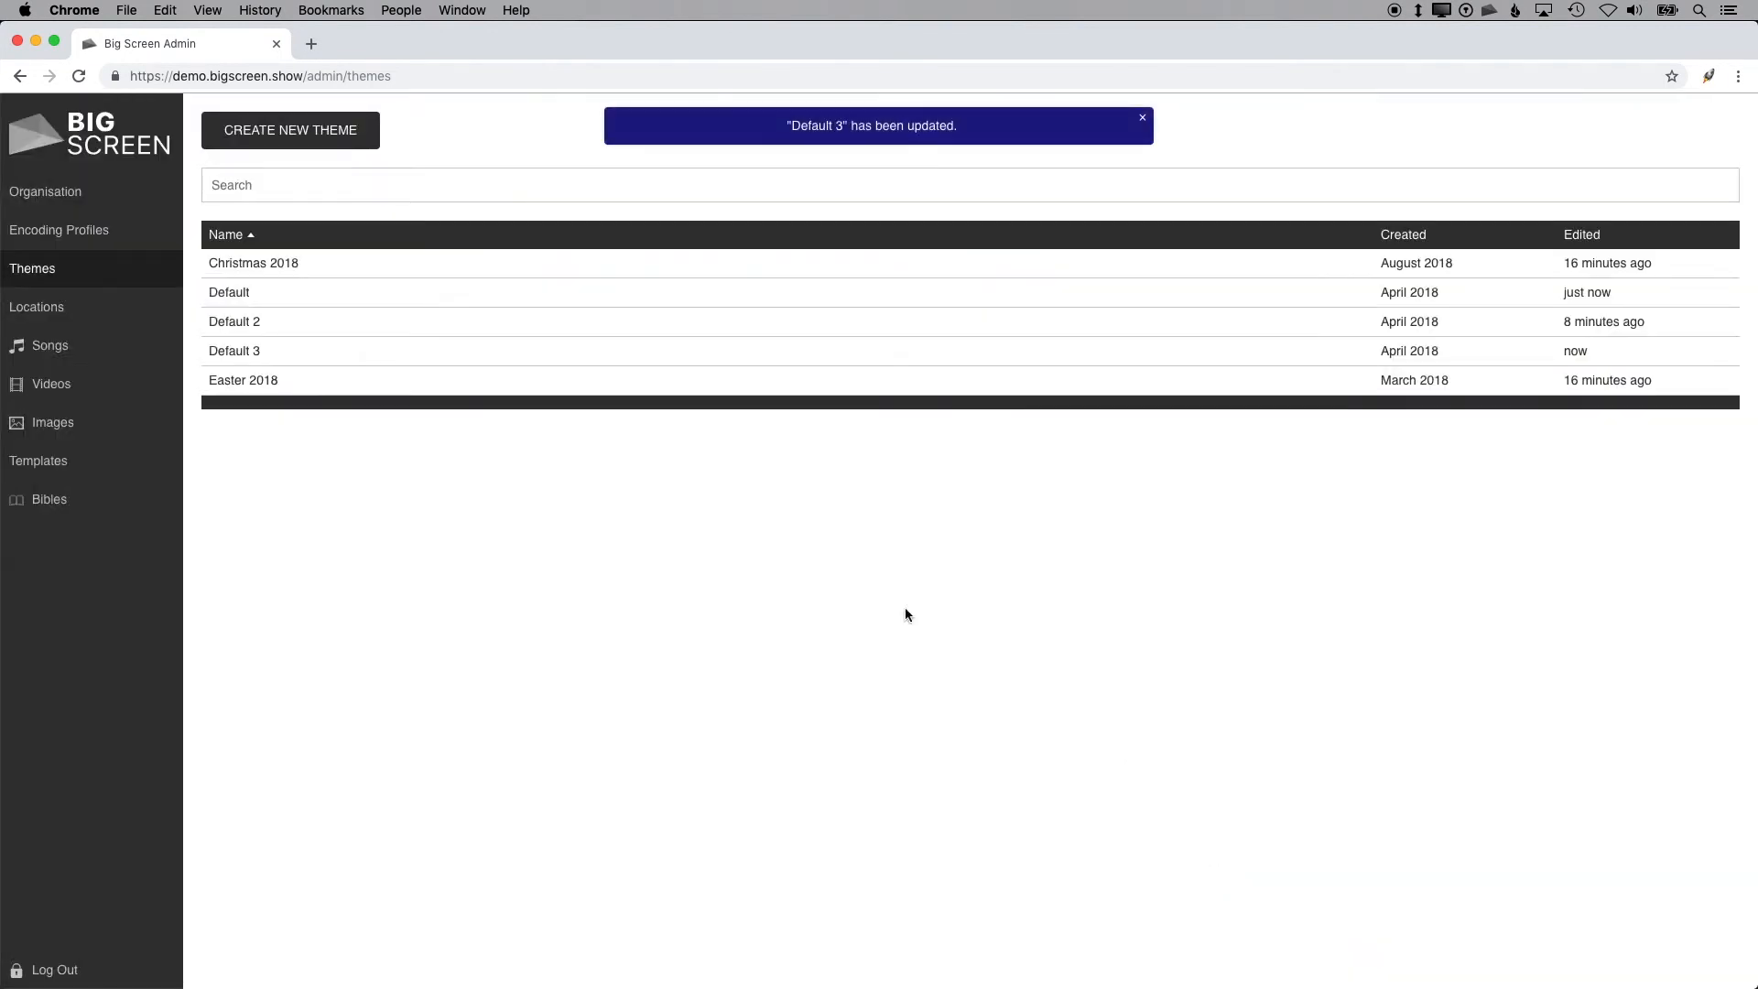
Step: Assign the Default 3 theme to the demo location and save
{"action": "left_click", "coordinate": [126, 306]}
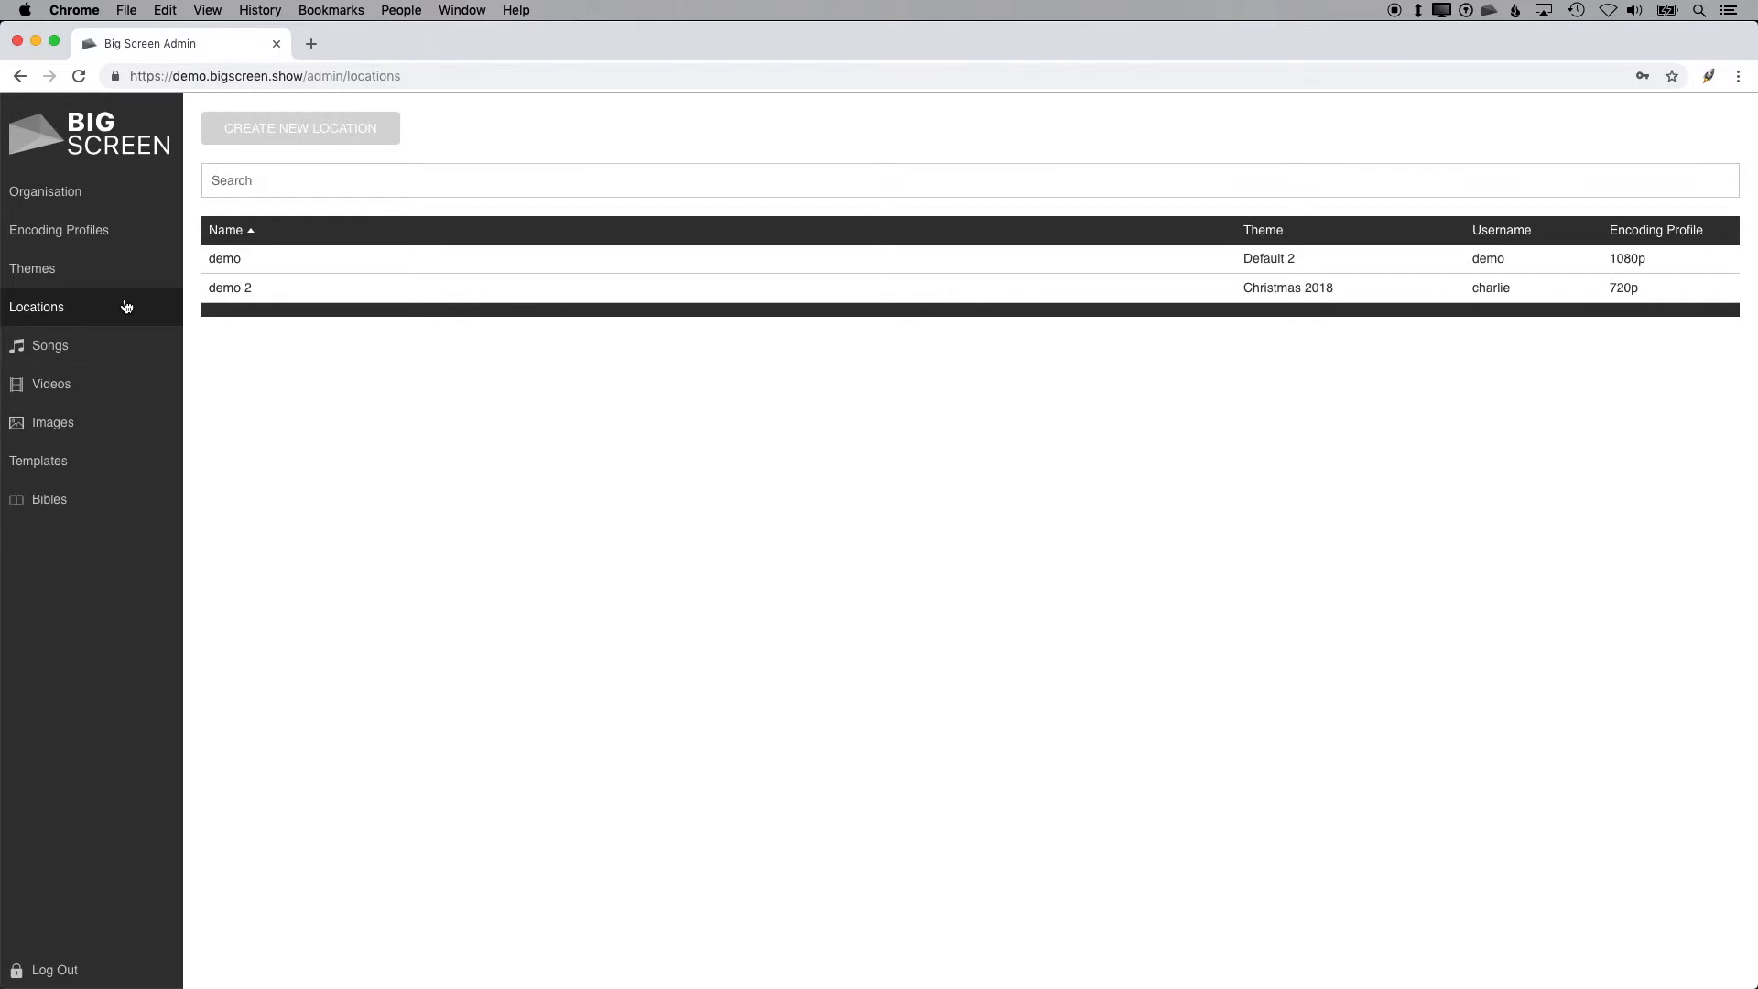
{"action": "mouse_move", "coordinate": [347, 136]}
{"action": "left_click", "coordinate": [382, 263]}
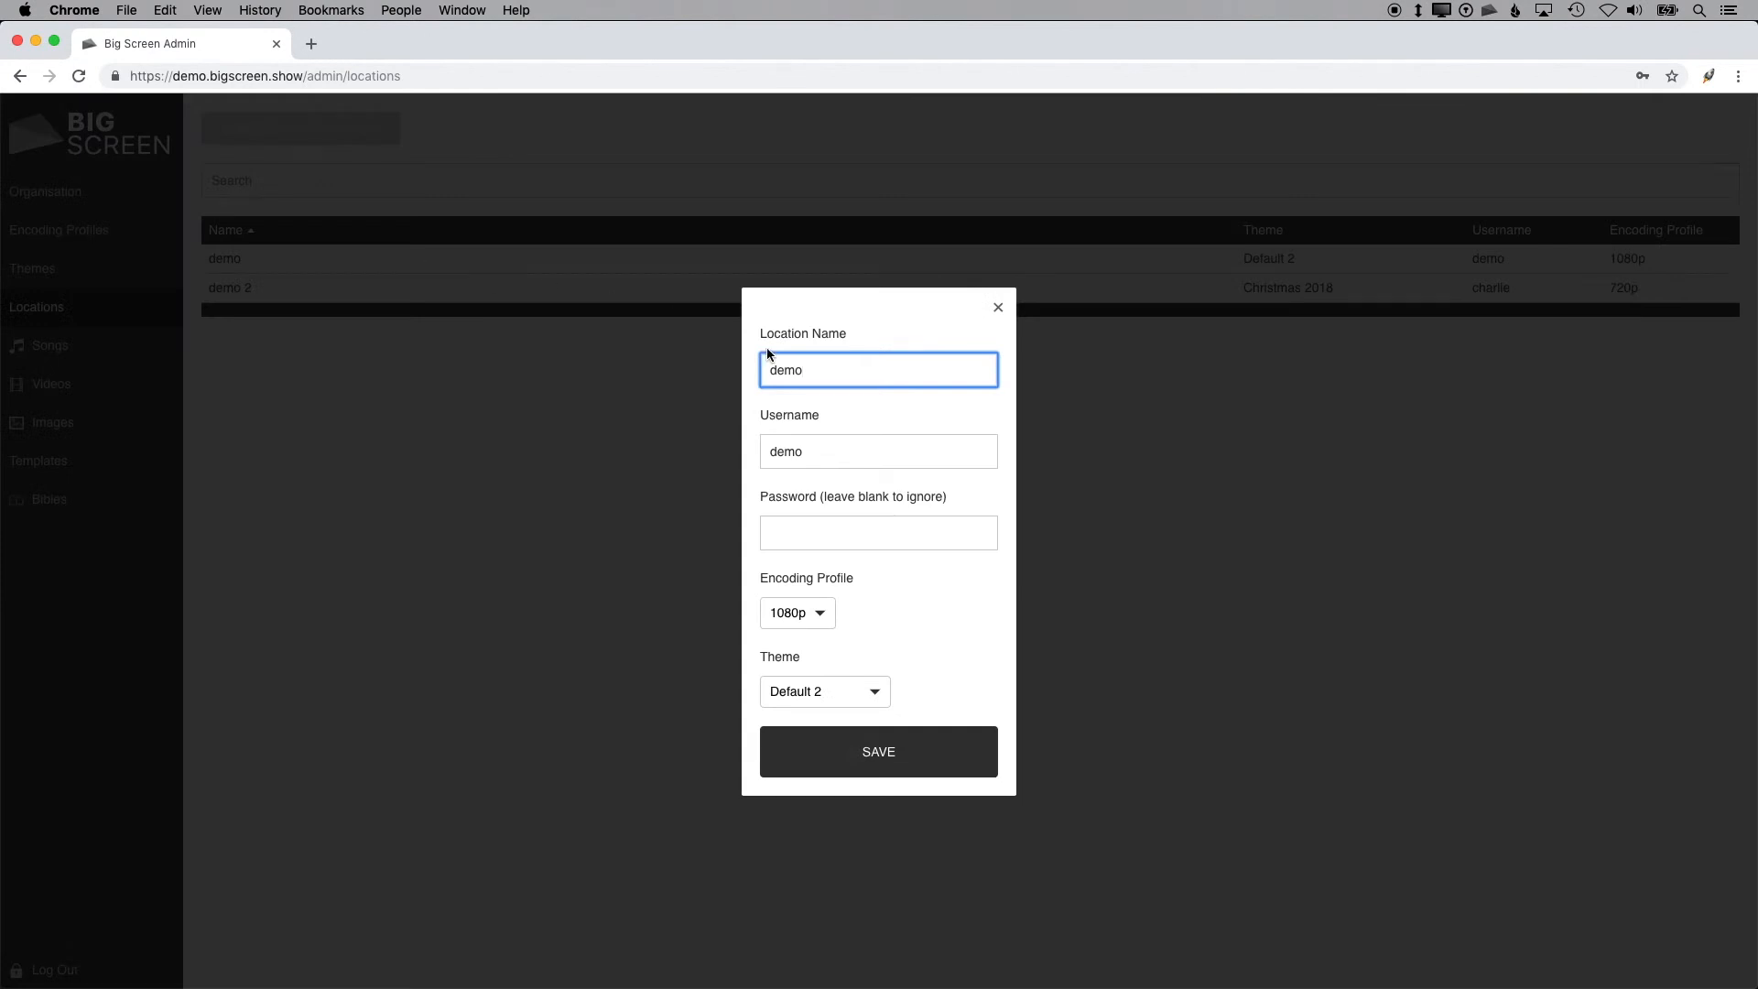
{"action": "left_click", "coordinate": [802, 694]}
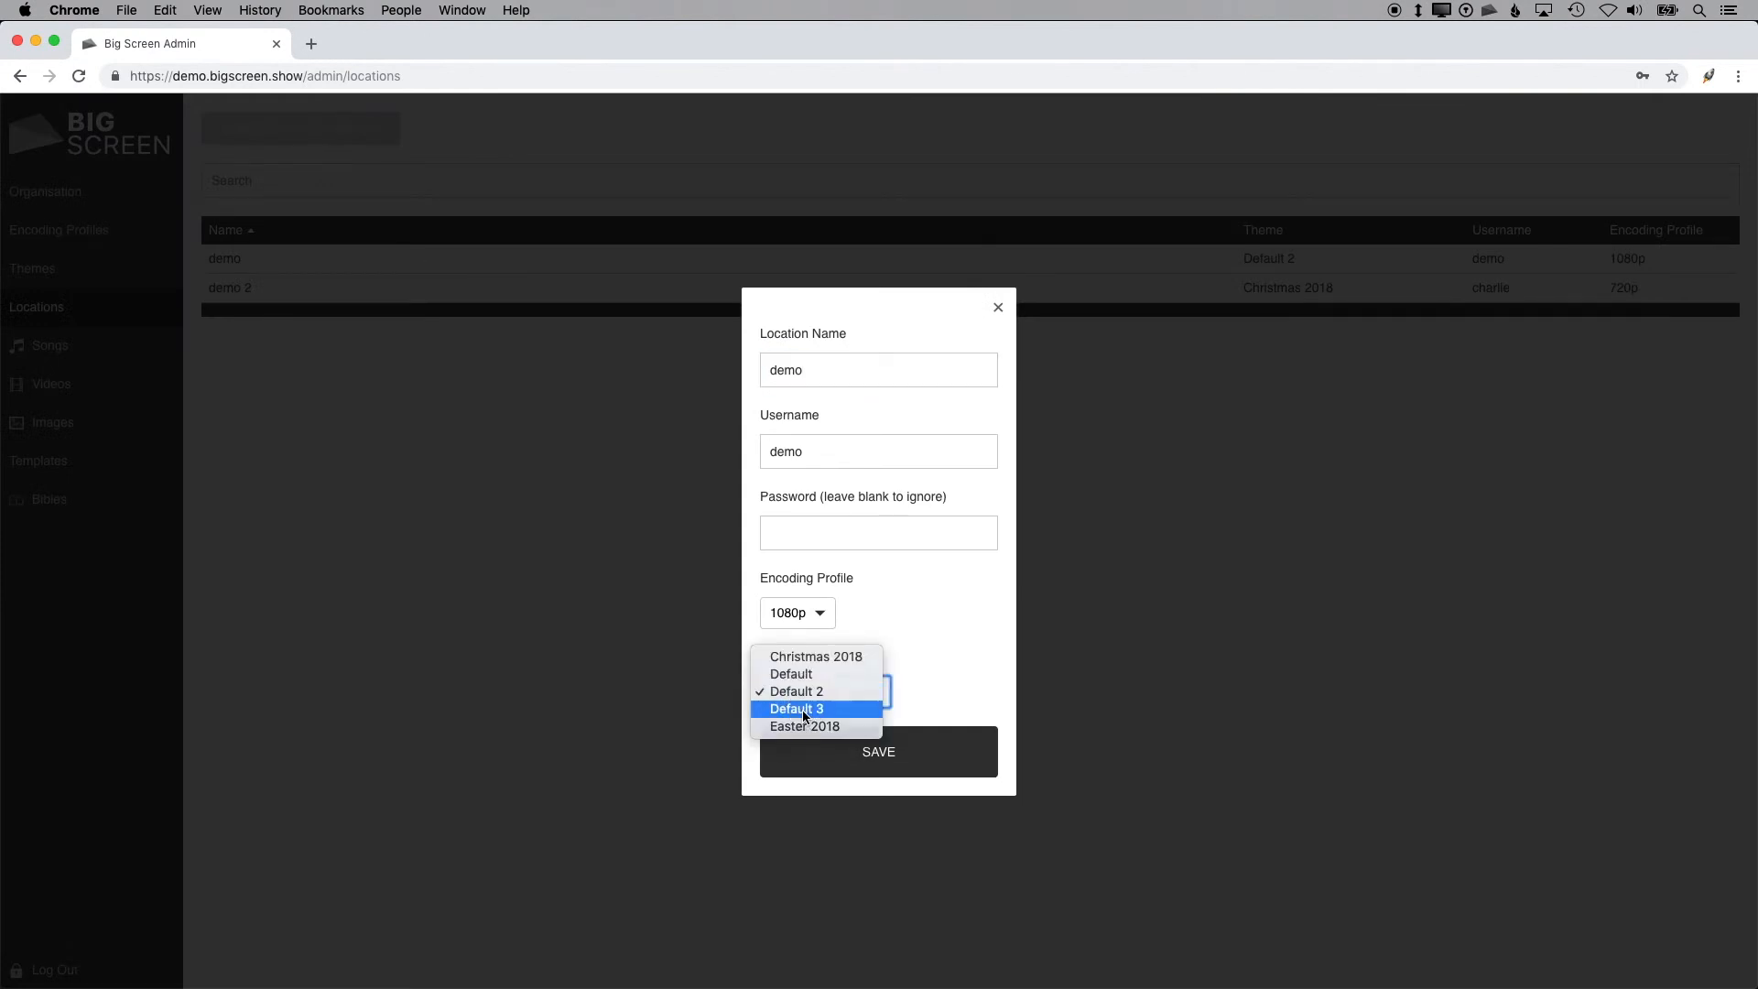
{"action": "left_click", "coordinate": [803, 711]}
{"action": "left_click", "coordinate": [850, 758]}
{"action": "left_click", "coordinate": [129, 345]}
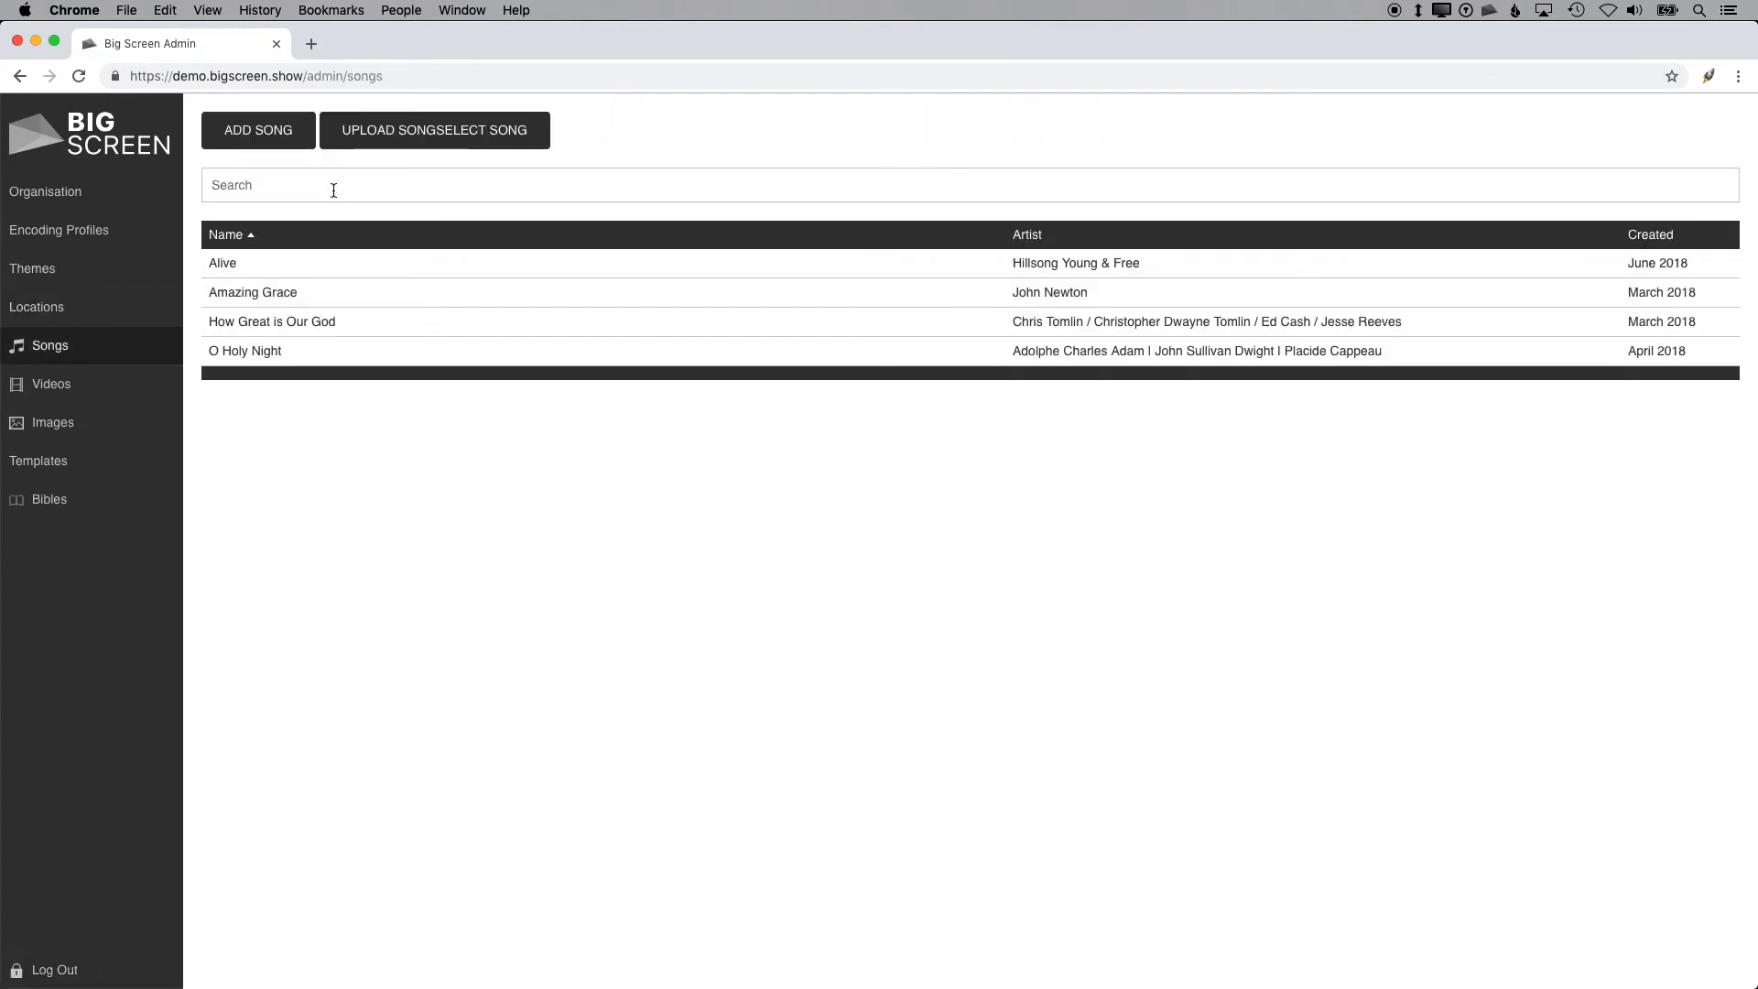
{"action": "left_click", "coordinate": [289, 133]}
{"action": "left_click", "coordinate": [298, 154]}
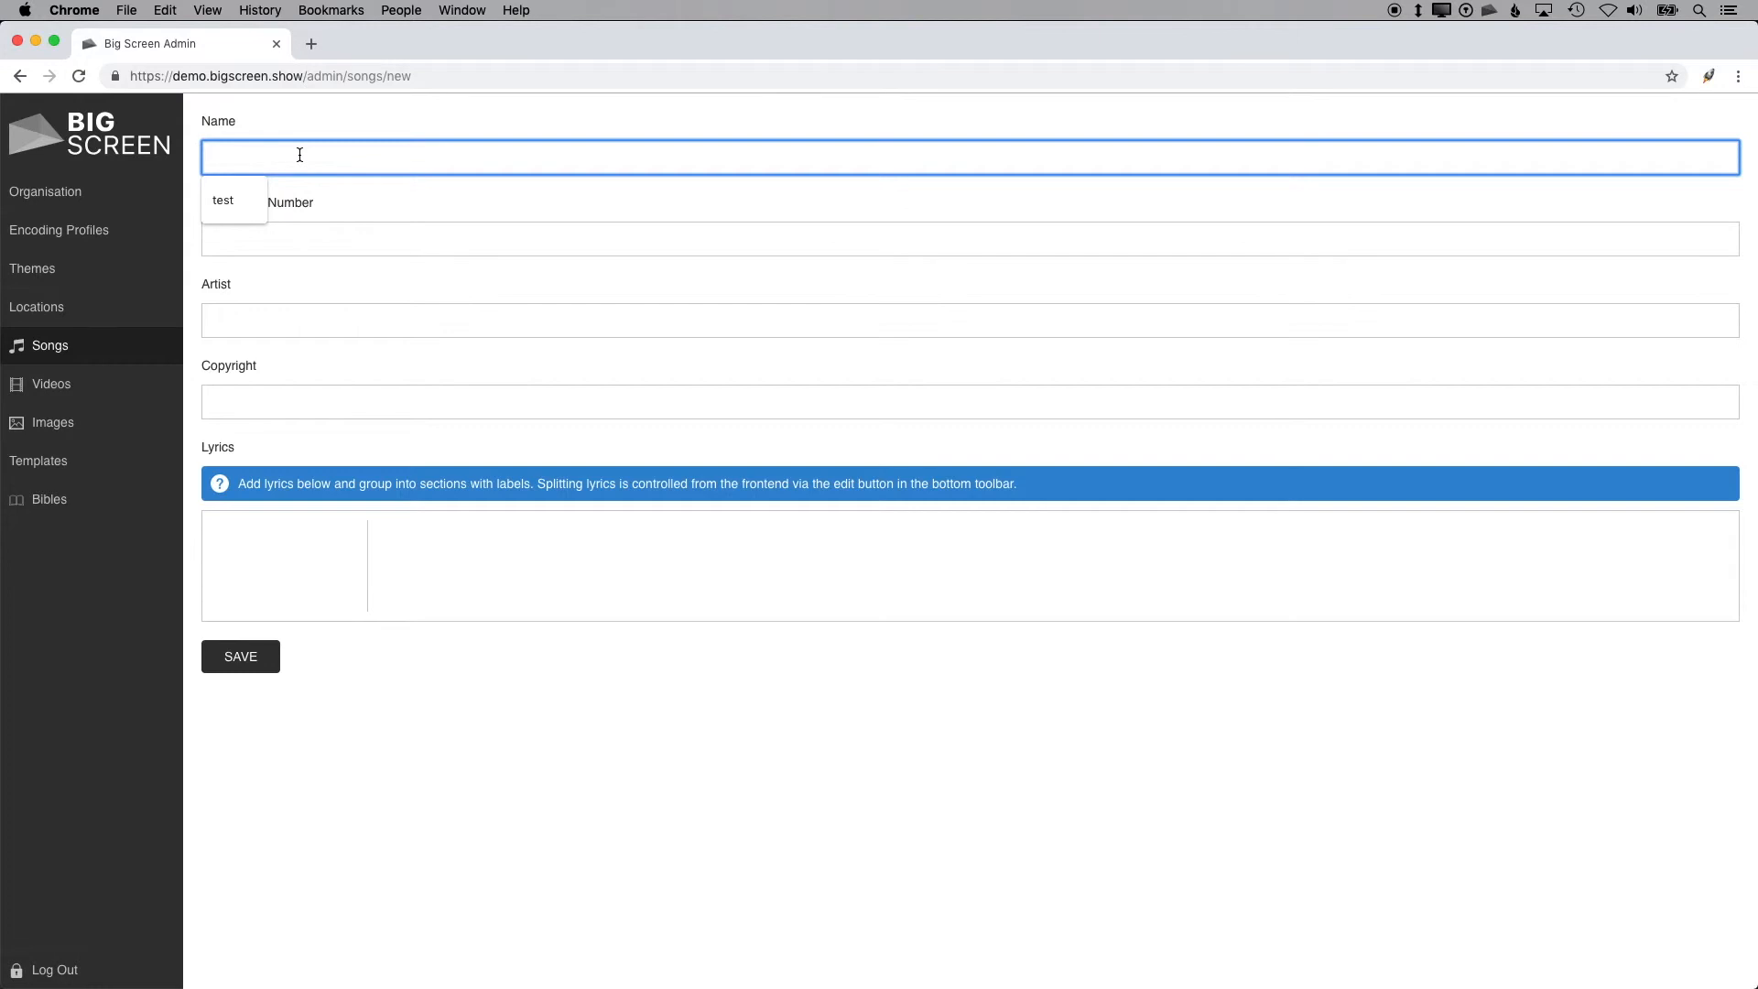
{"action": "left_click", "coordinate": [103, 345]}
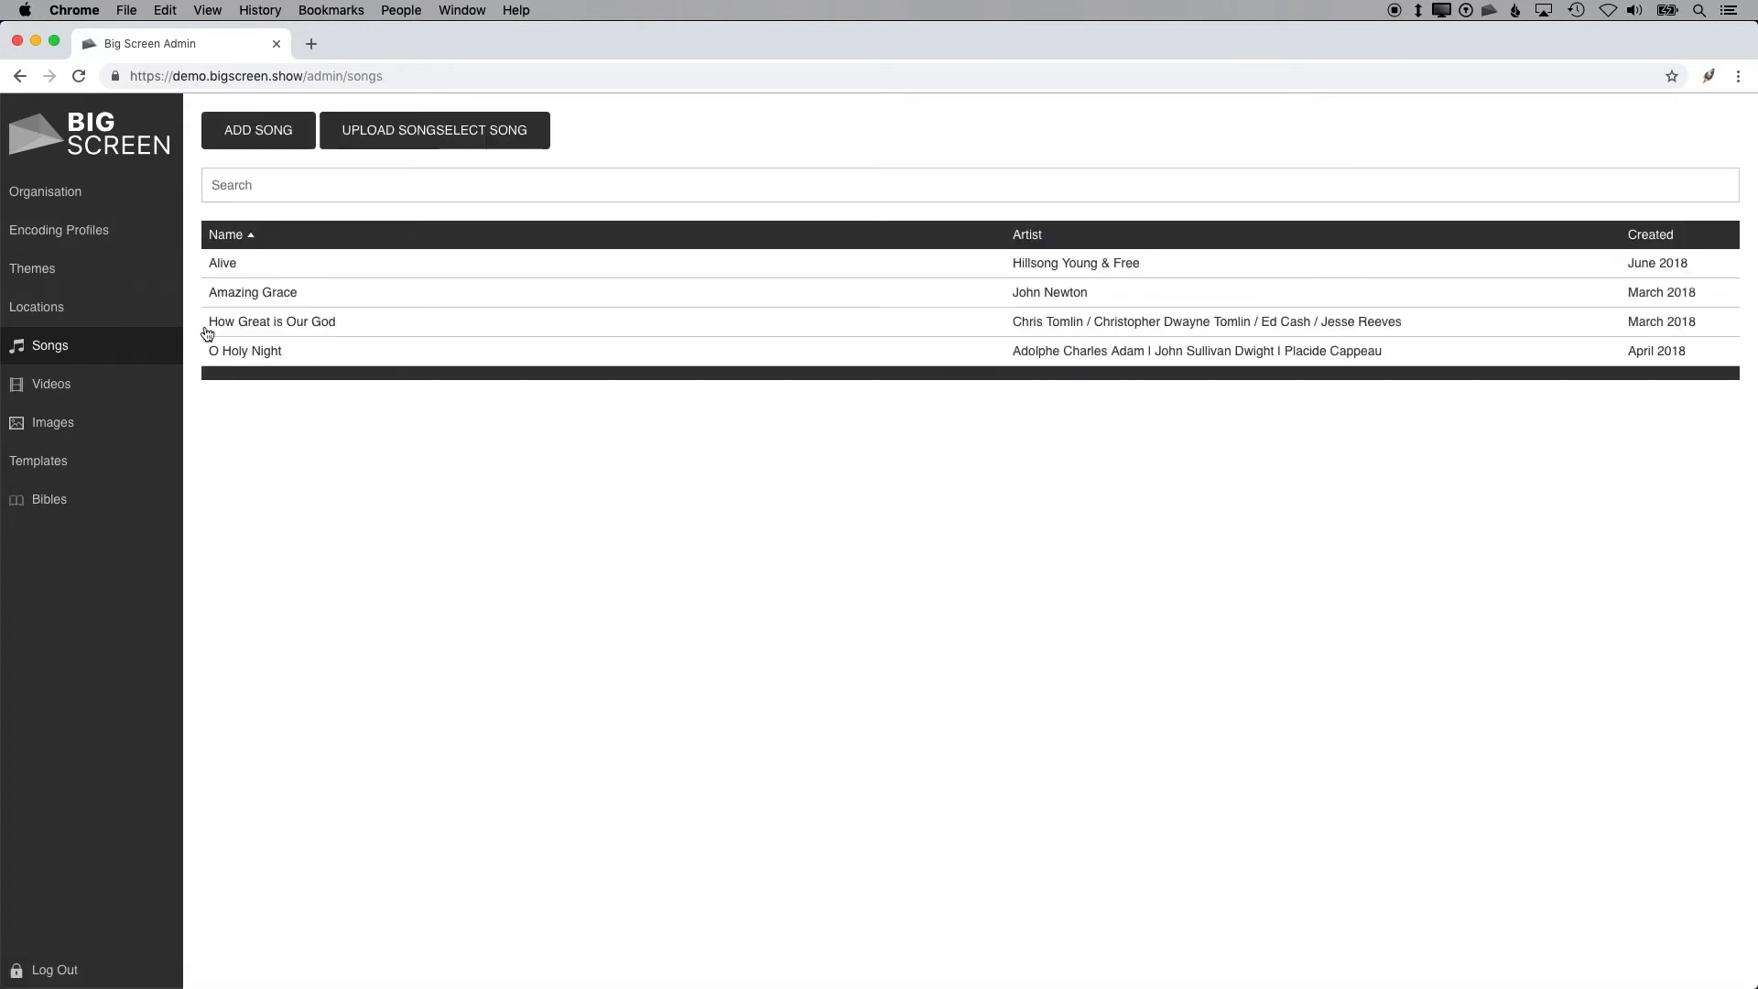
Step: Open the song How Great is Our God and examine its section labels and lyrics
{"action": "left_click", "coordinate": [334, 322]}
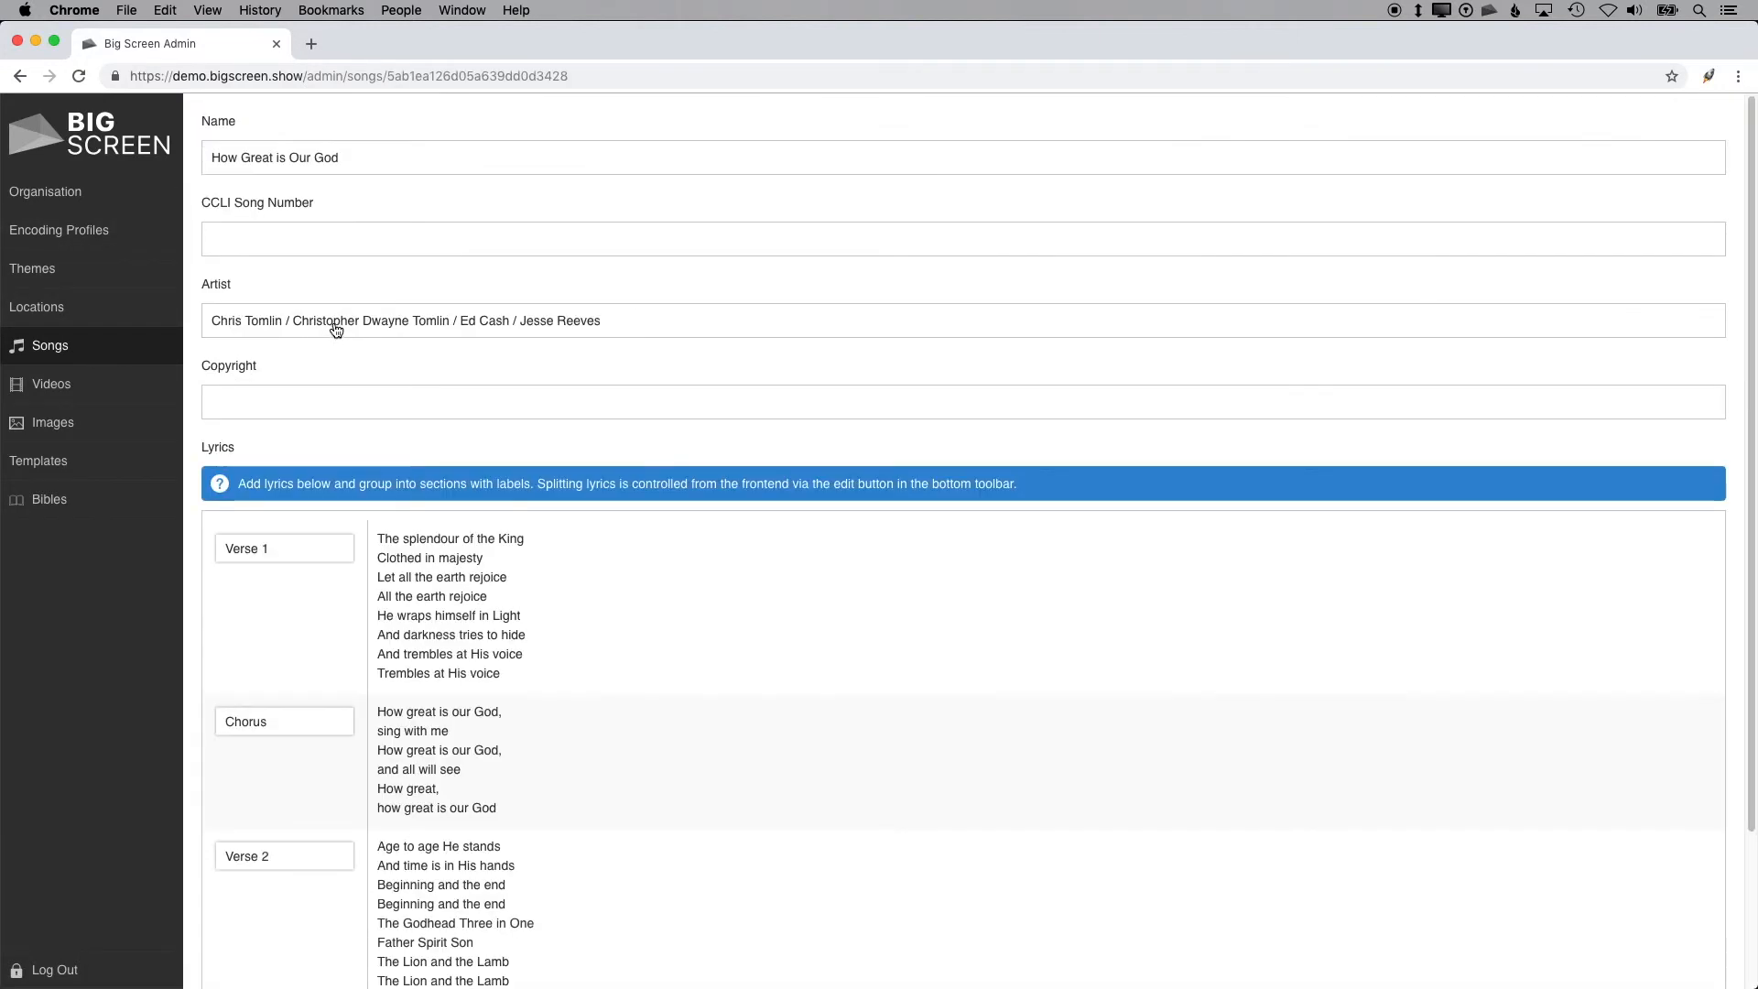
{"action": "scroll", "coordinate": [524, 566], "scroll_direction": "down", "scroll_amount": 1}
{"action": "left_click_drag", "start_coordinate": [301, 547], "coordinate": [204, 537]}
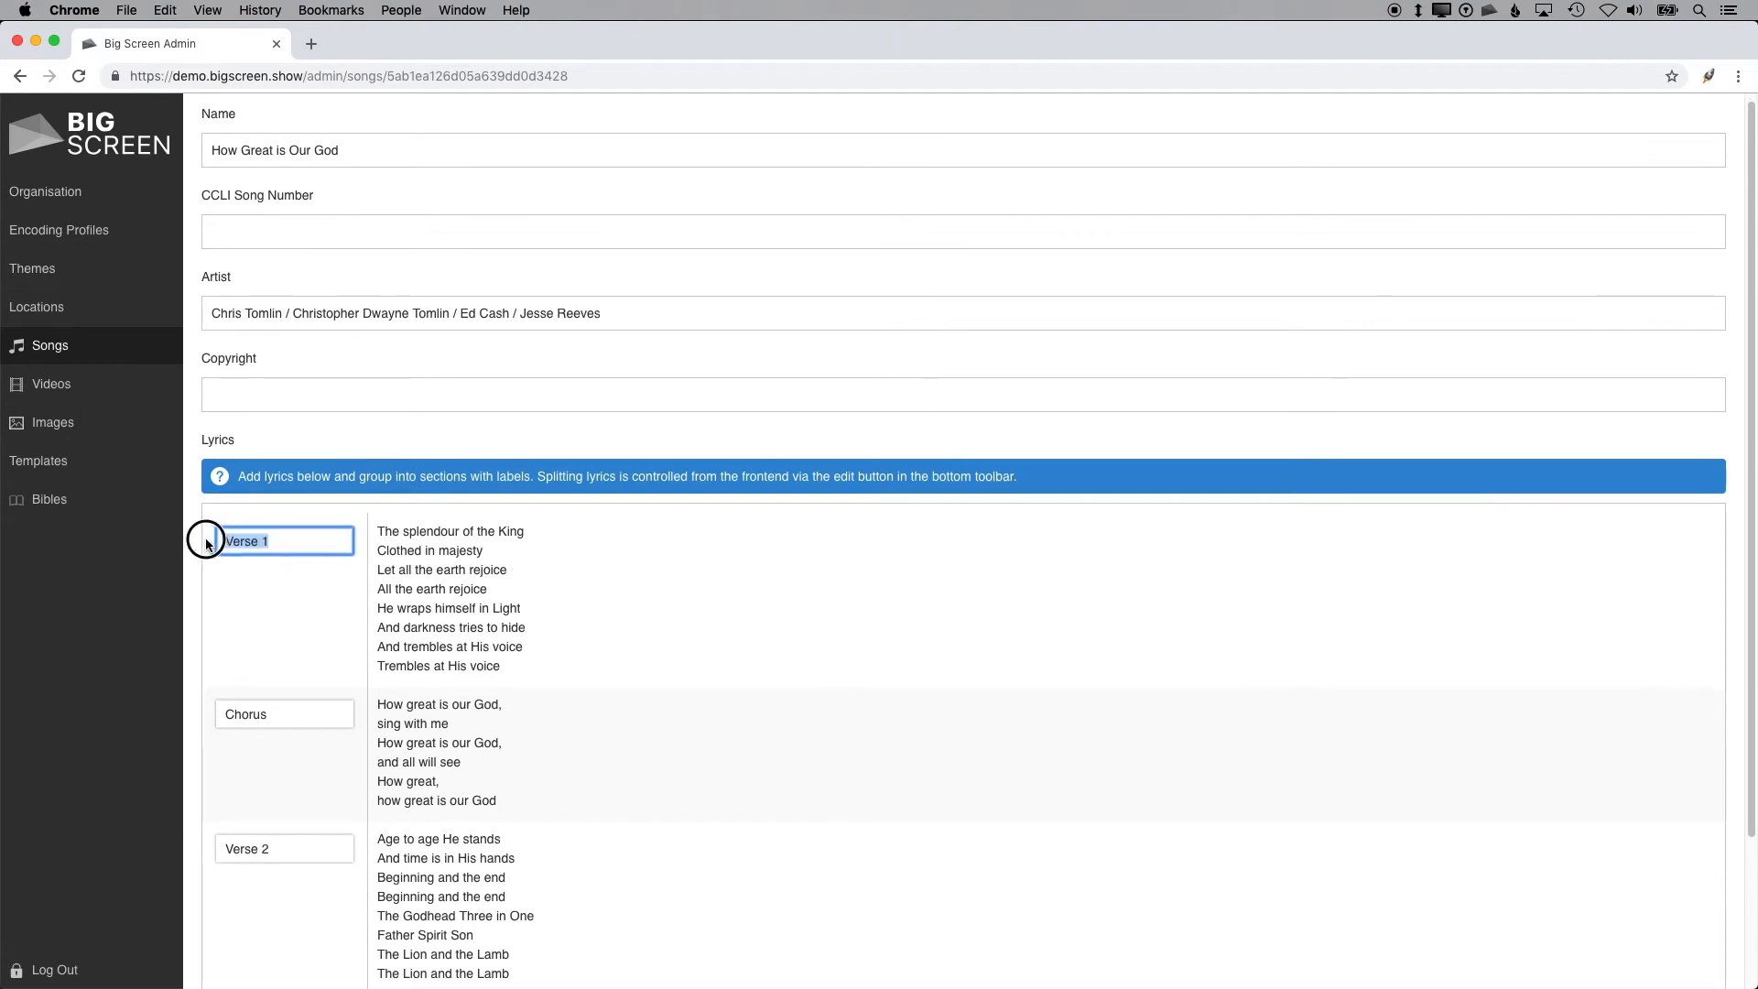
{"action": "left_click_drag", "start_coordinate": [514, 668], "coordinate": [370, 522]}
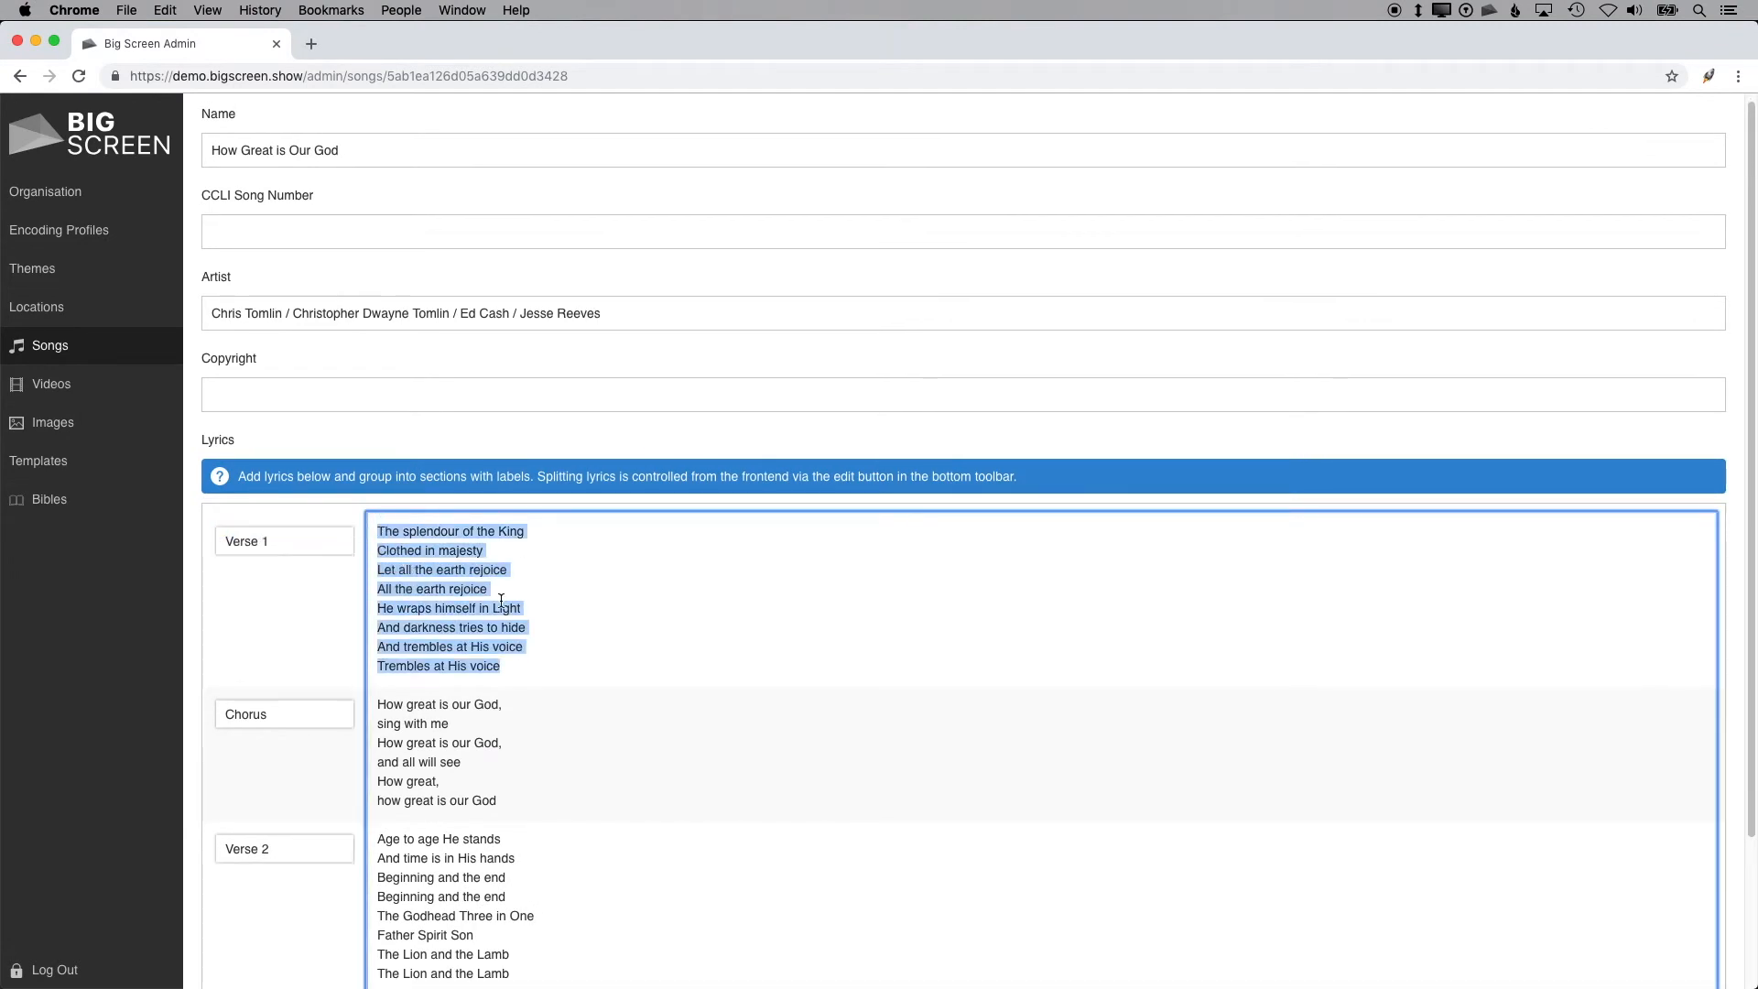
{"action": "scroll", "coordinate": [505, 594], "scroll_direction": "down", "scroll_amount": 5}
{"action": "scroll", "coordinate": [512, 589], "scroll_direction": "up", "scroll_amount": 8}
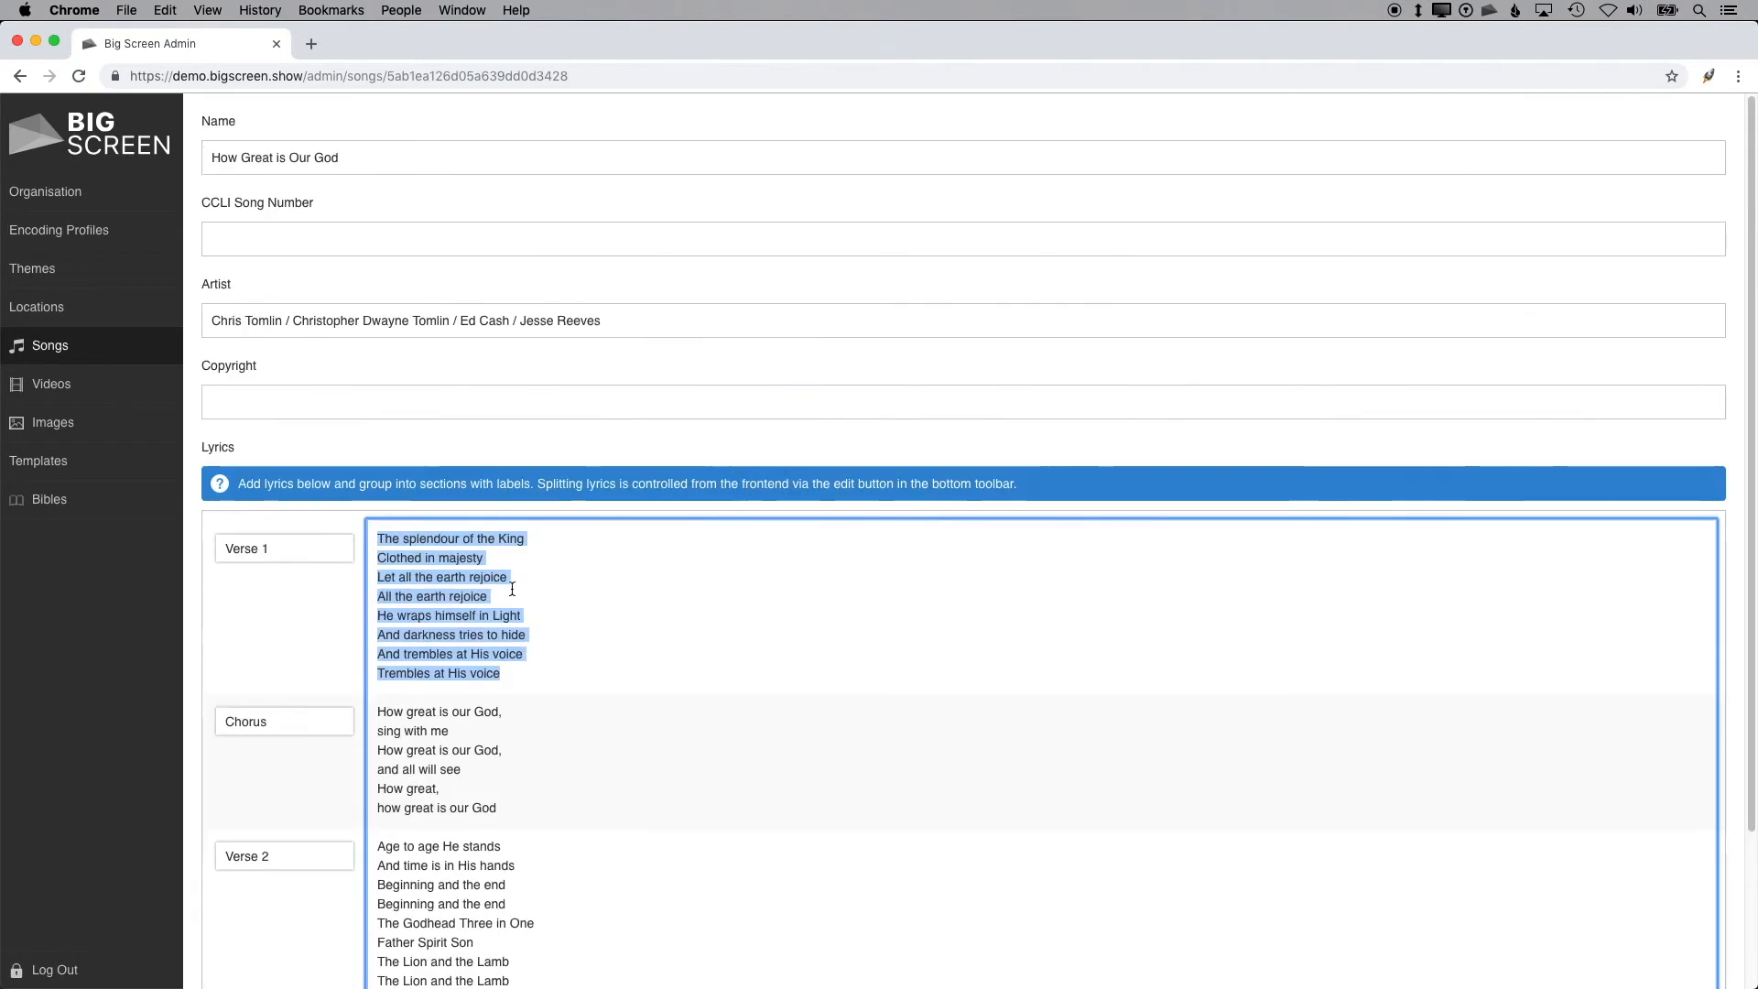
{"action": "left_click", "coordinate": [119, 346]}
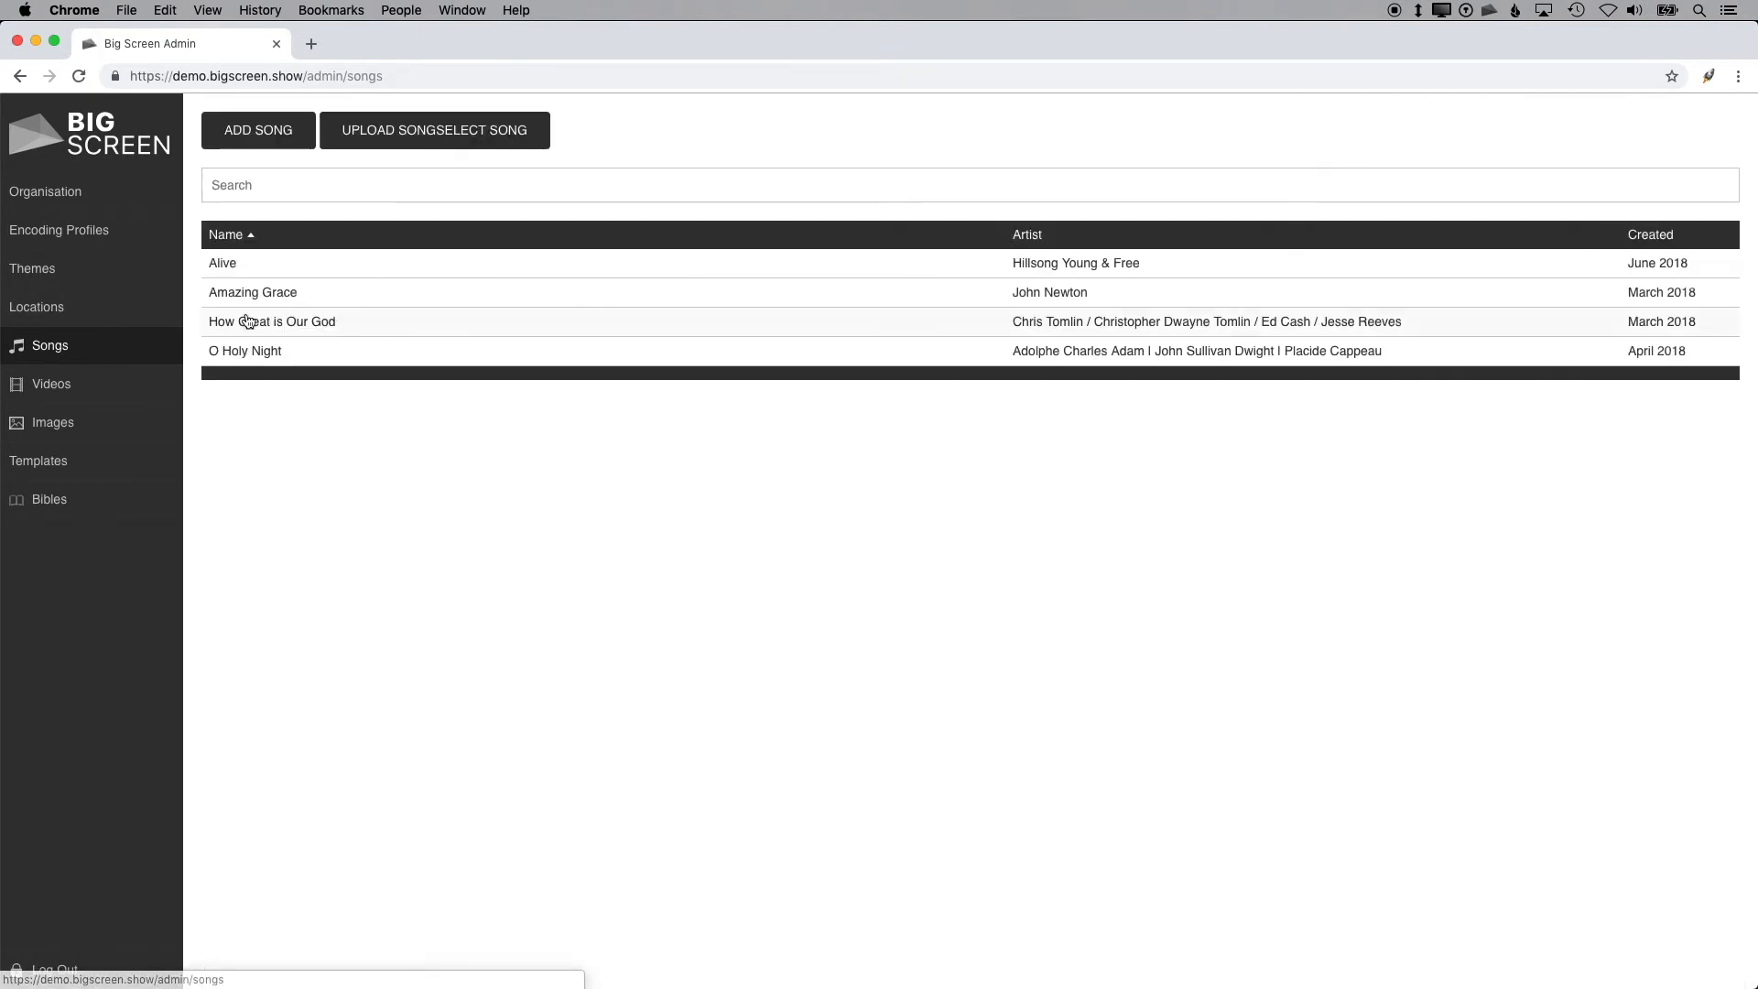
{"action": "left_click", "coordinate": [435, 144]}
{"action": "left_click", "coordinate": [724, 163]}
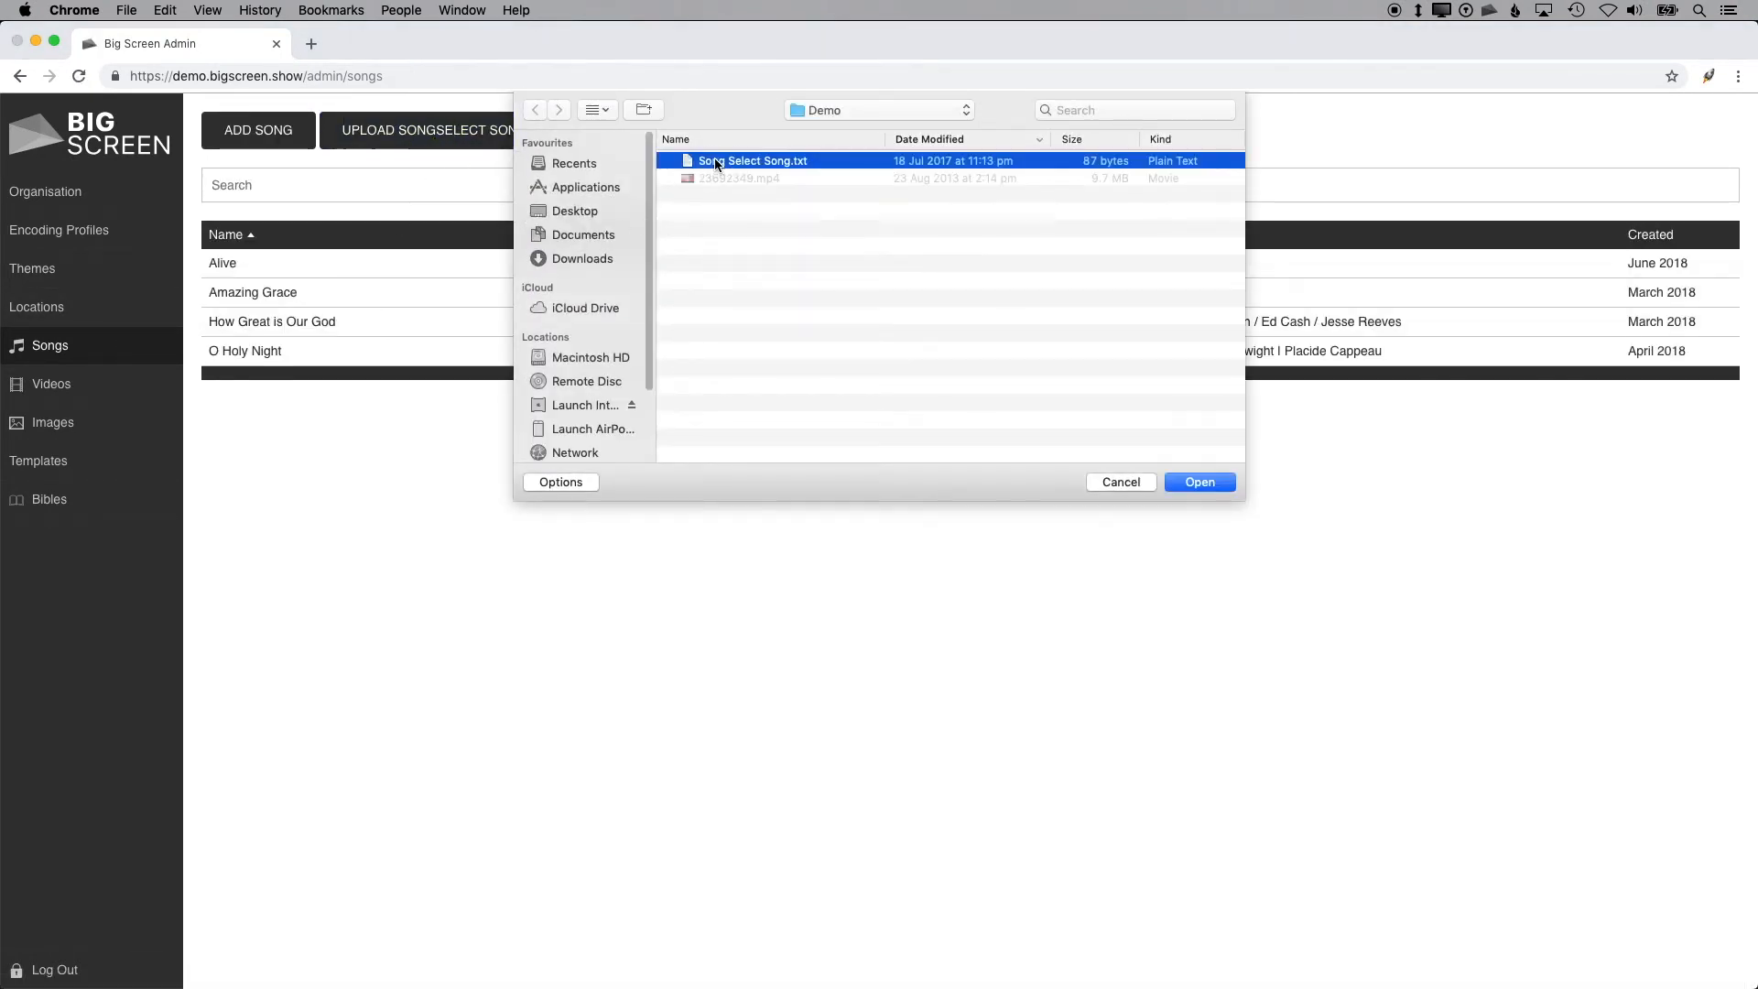
{"action": "left_click", "coordinate": [1145, 482]}
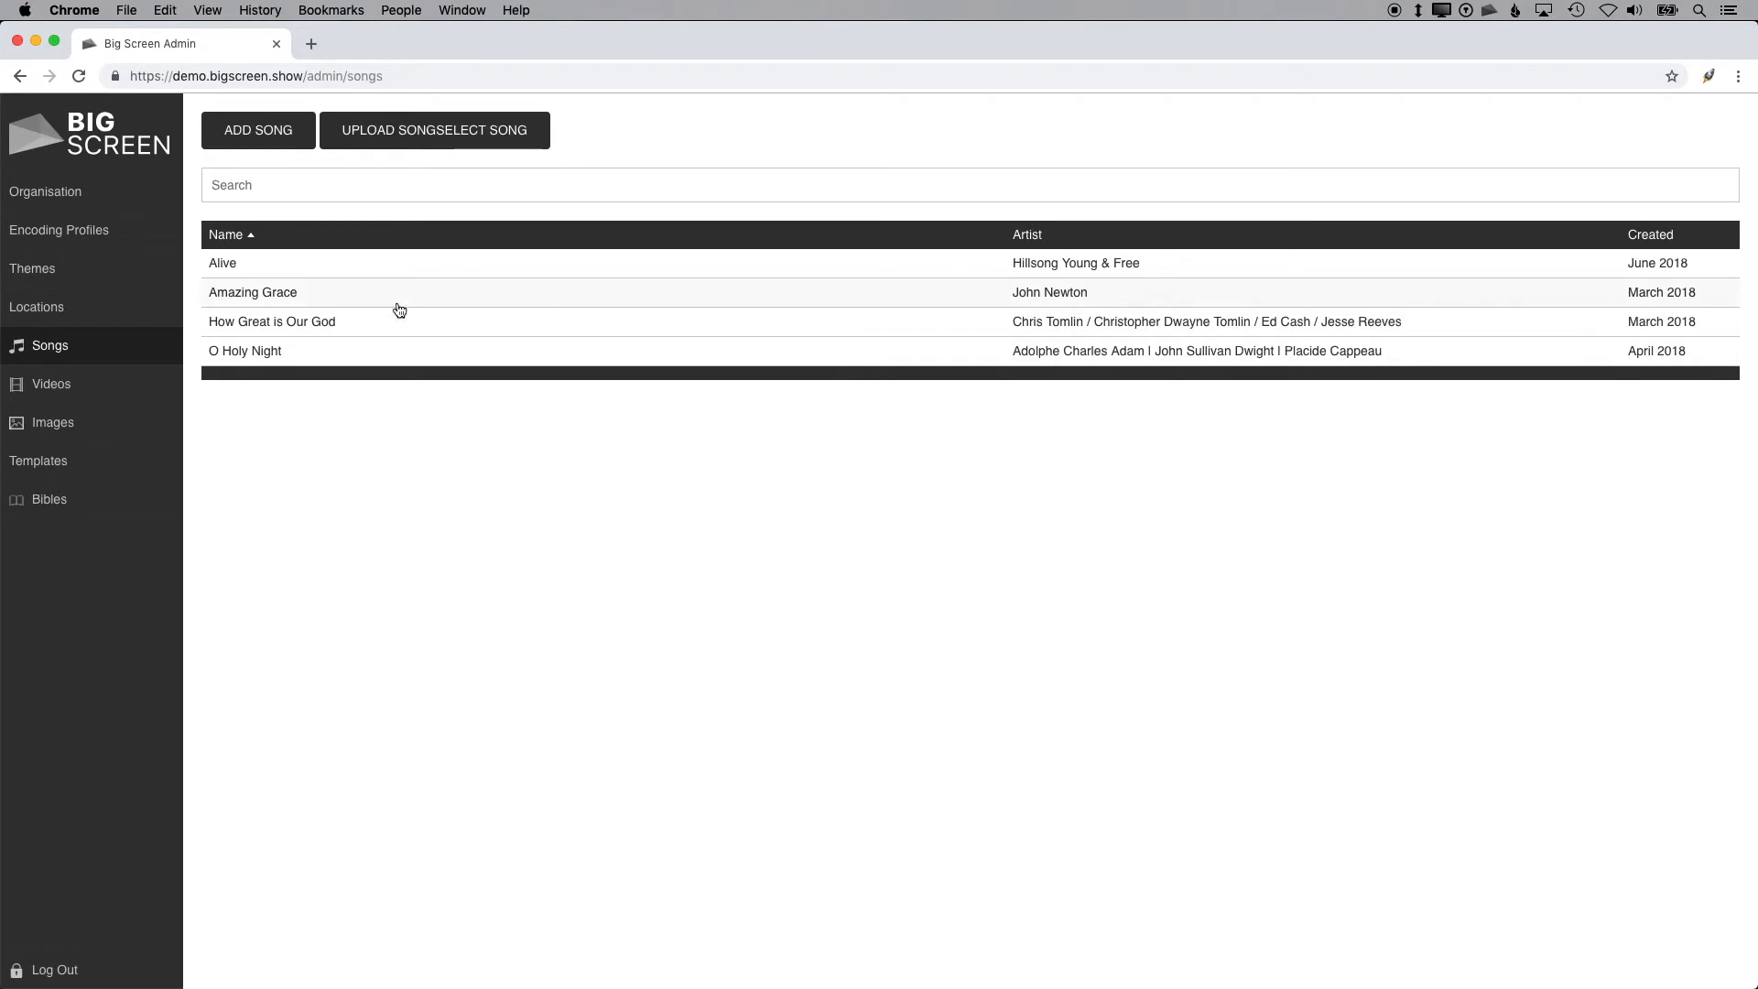
Step: In the video library, start adding a new video and choose the file 23692349.mp4
{"action": "left_click", "coordinate": [79, 385]}
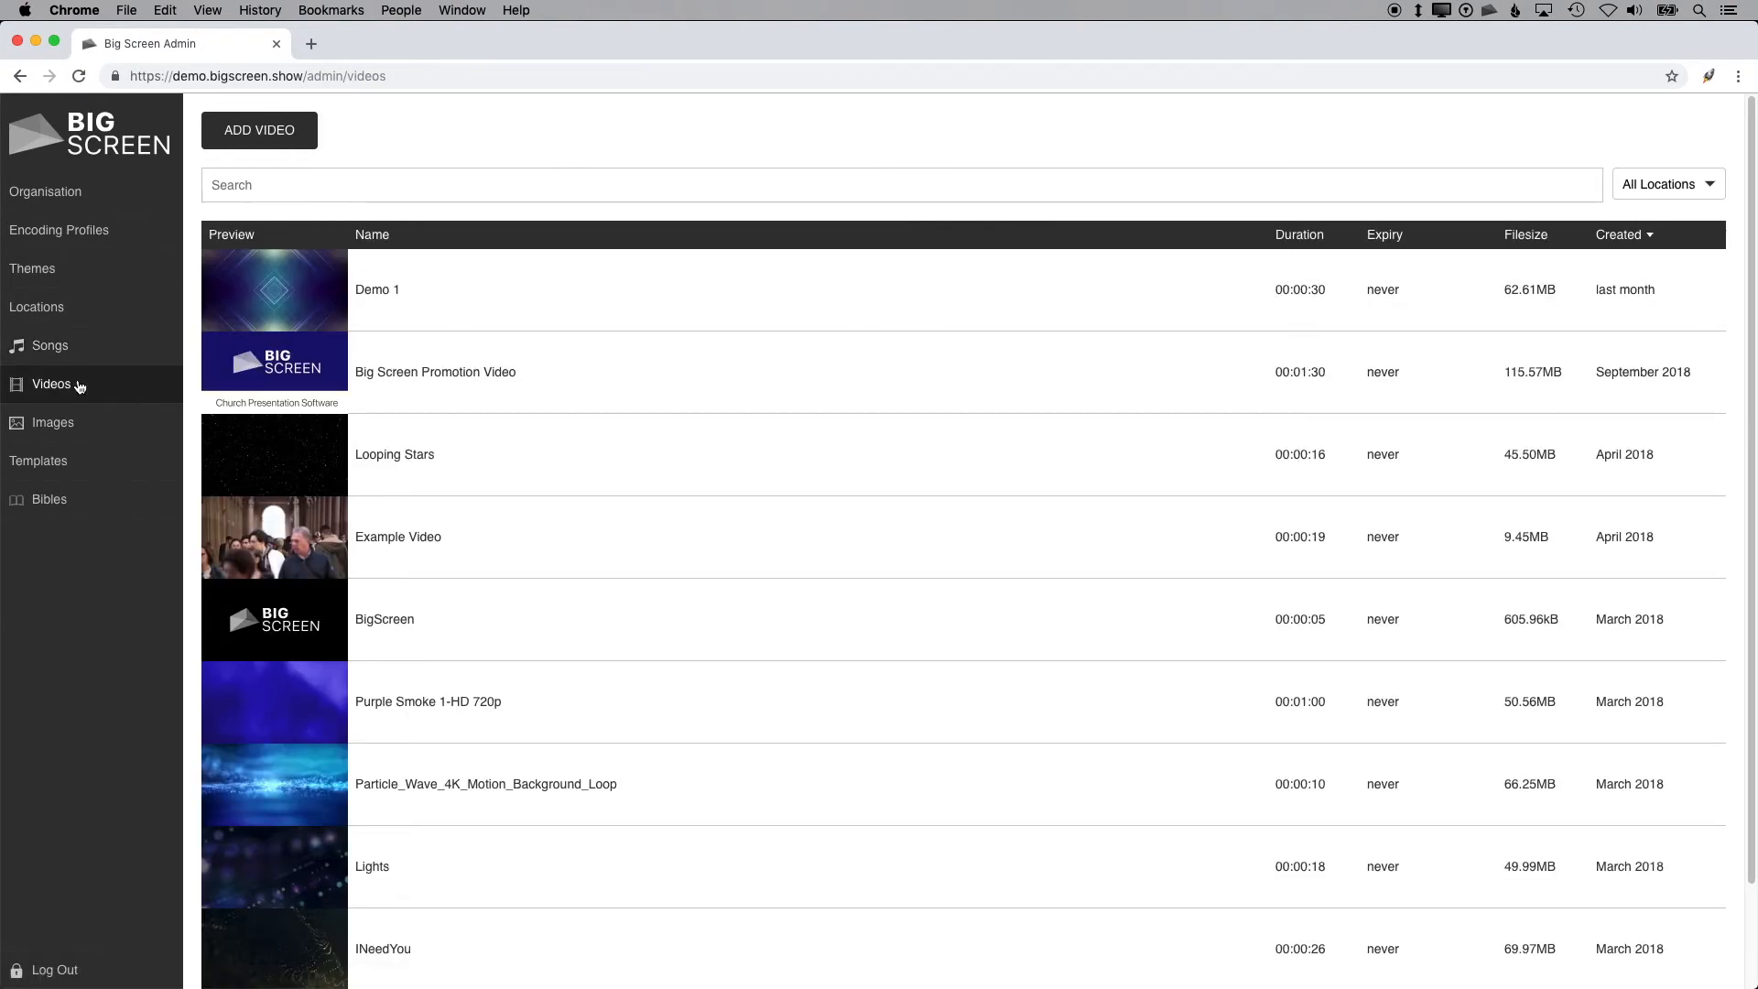
{"action": "left_click", "coordinate": [282, 129]}
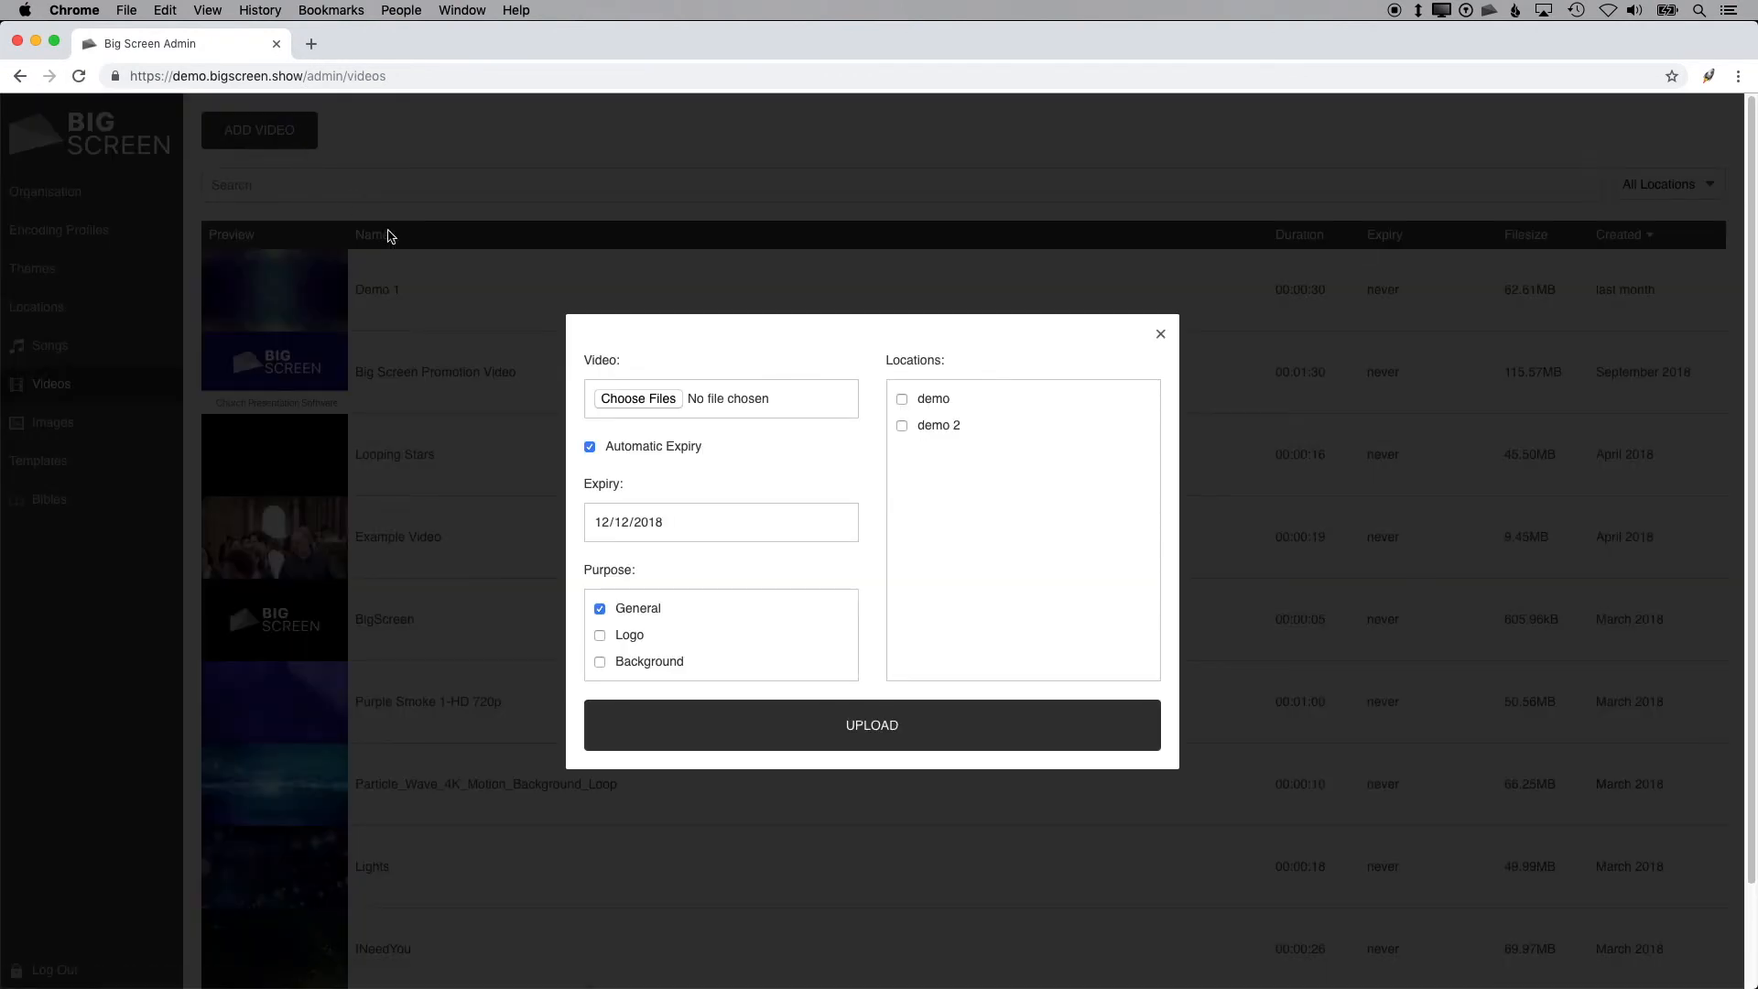
{"action": "left_click", "coordinate": [641, 398]}
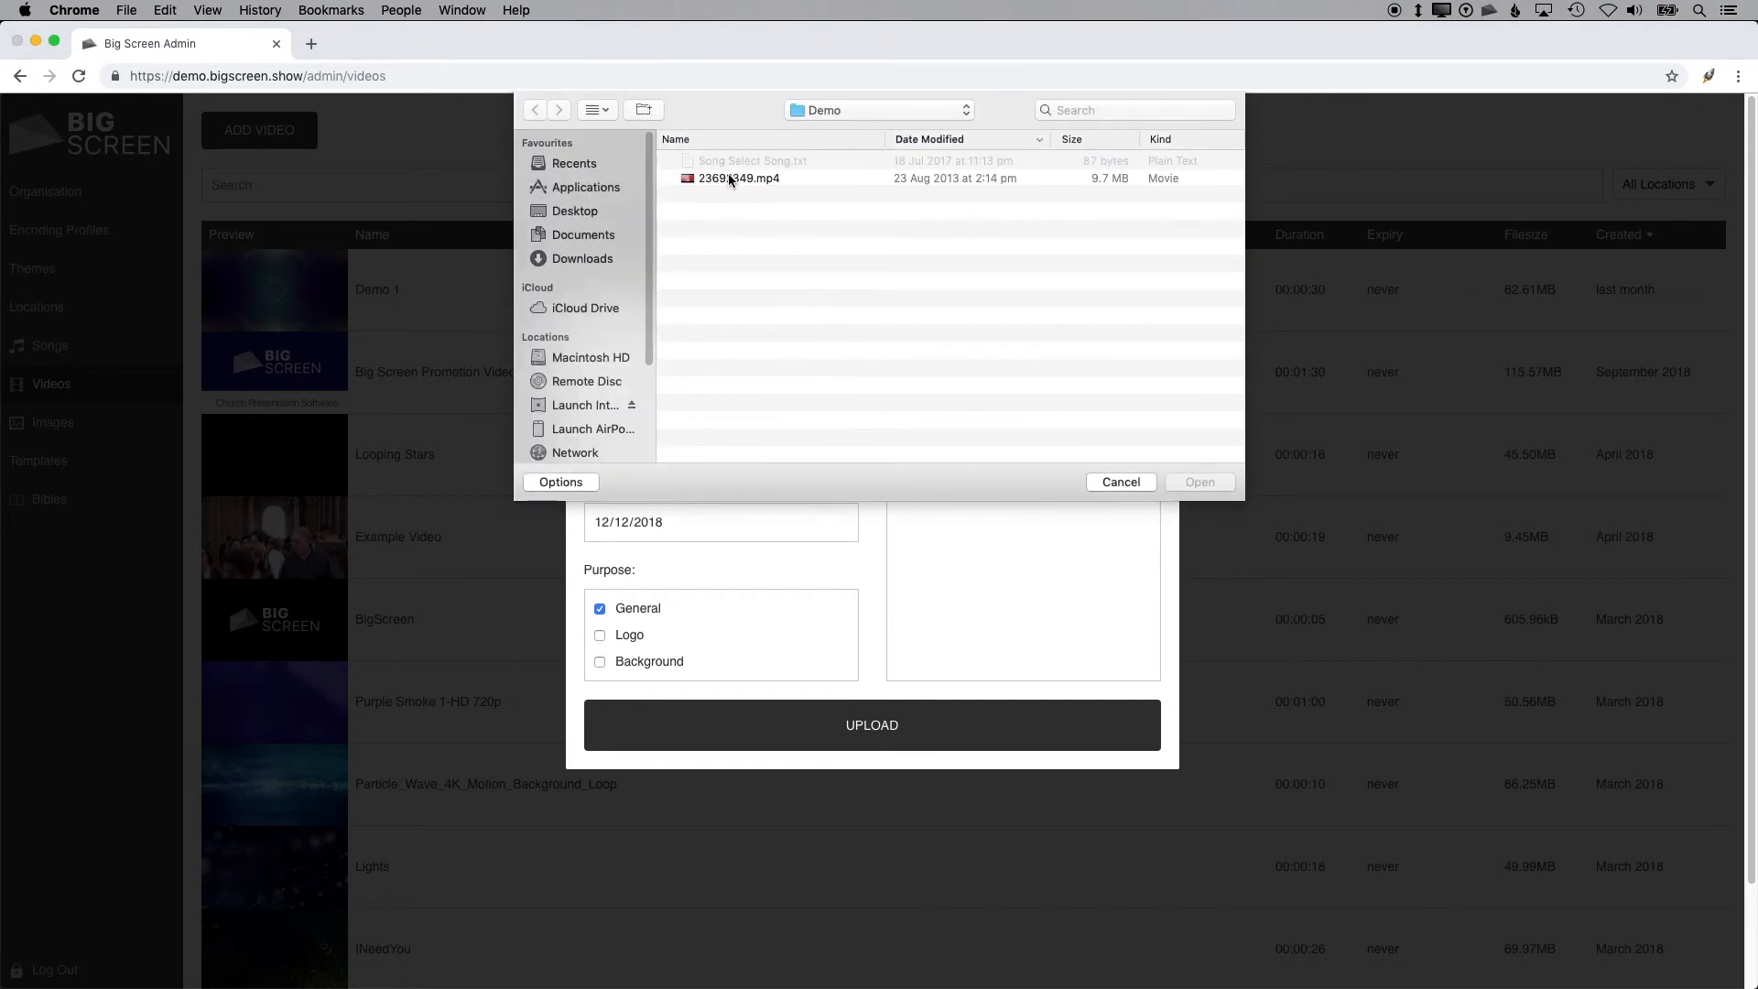
{"action": "left_click", "coordinate": [728, 180]}
{"action": "left_click", "coordinate": [1214, 483]}
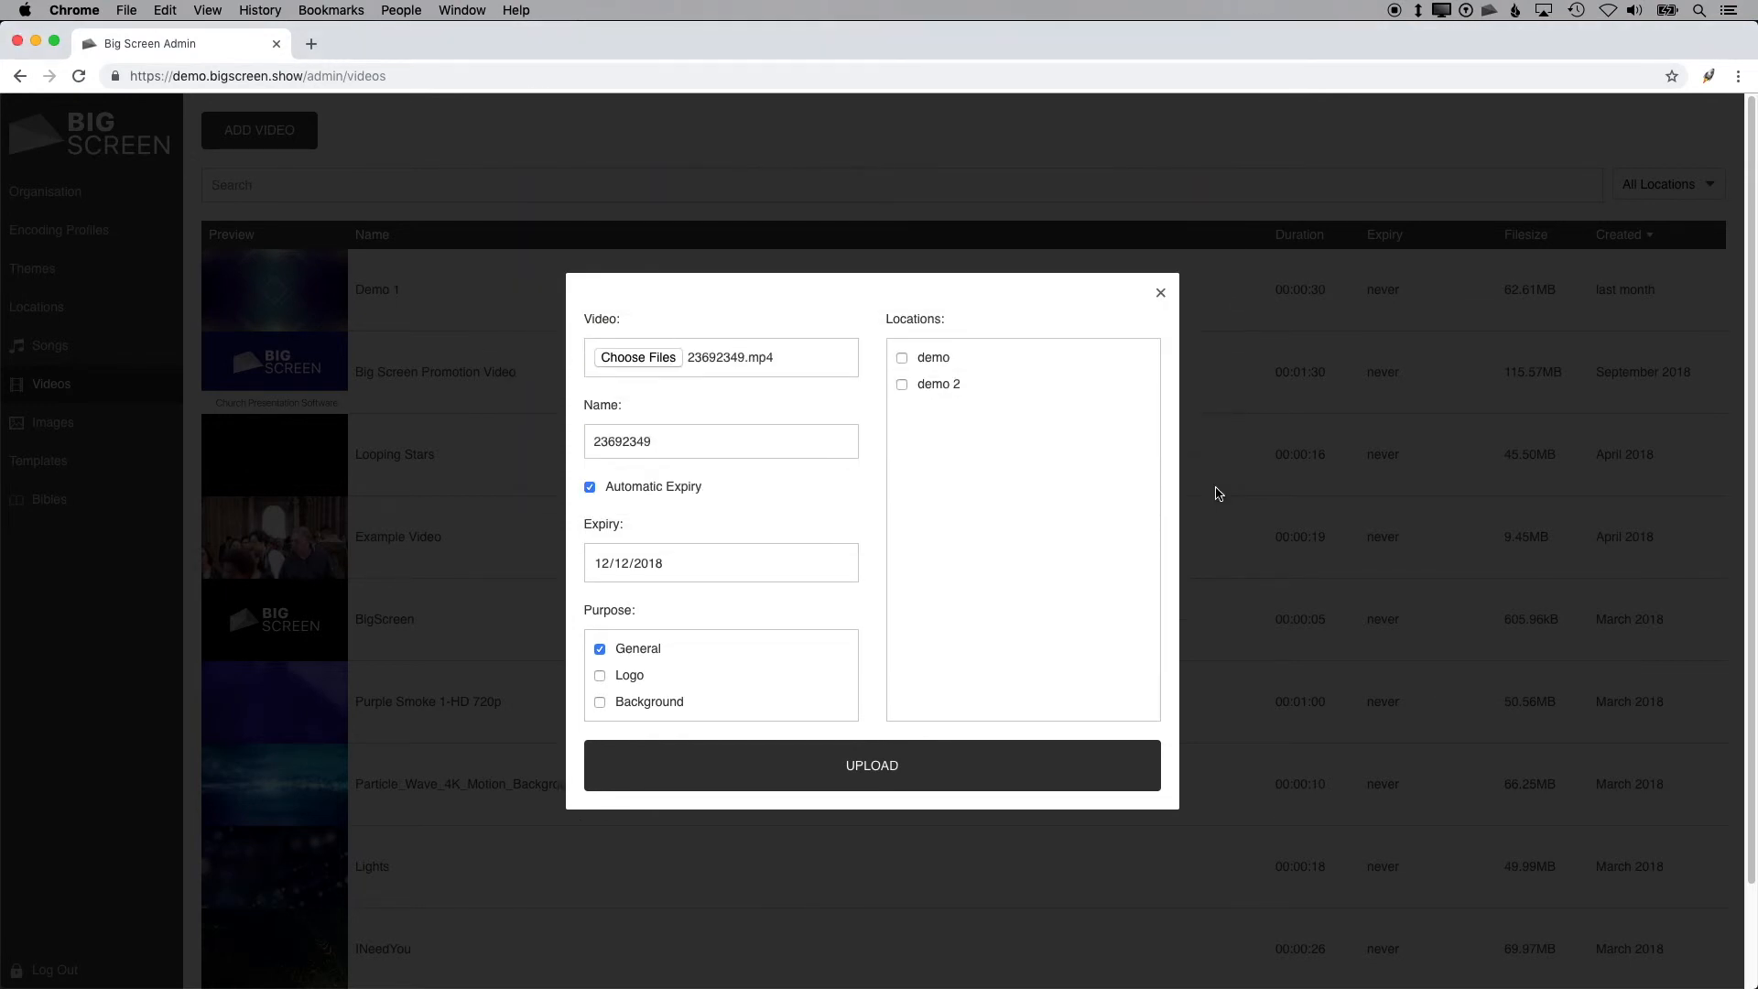
Step: Set the new video's purpose to Background, tick the demo location, and upload it
{"action": "left_click", "coordinate": [644, 486]}
{"action": "left_click", "coordinate": [639, 529]}
{"action": "left_click", "coordinate": [625, 700]}
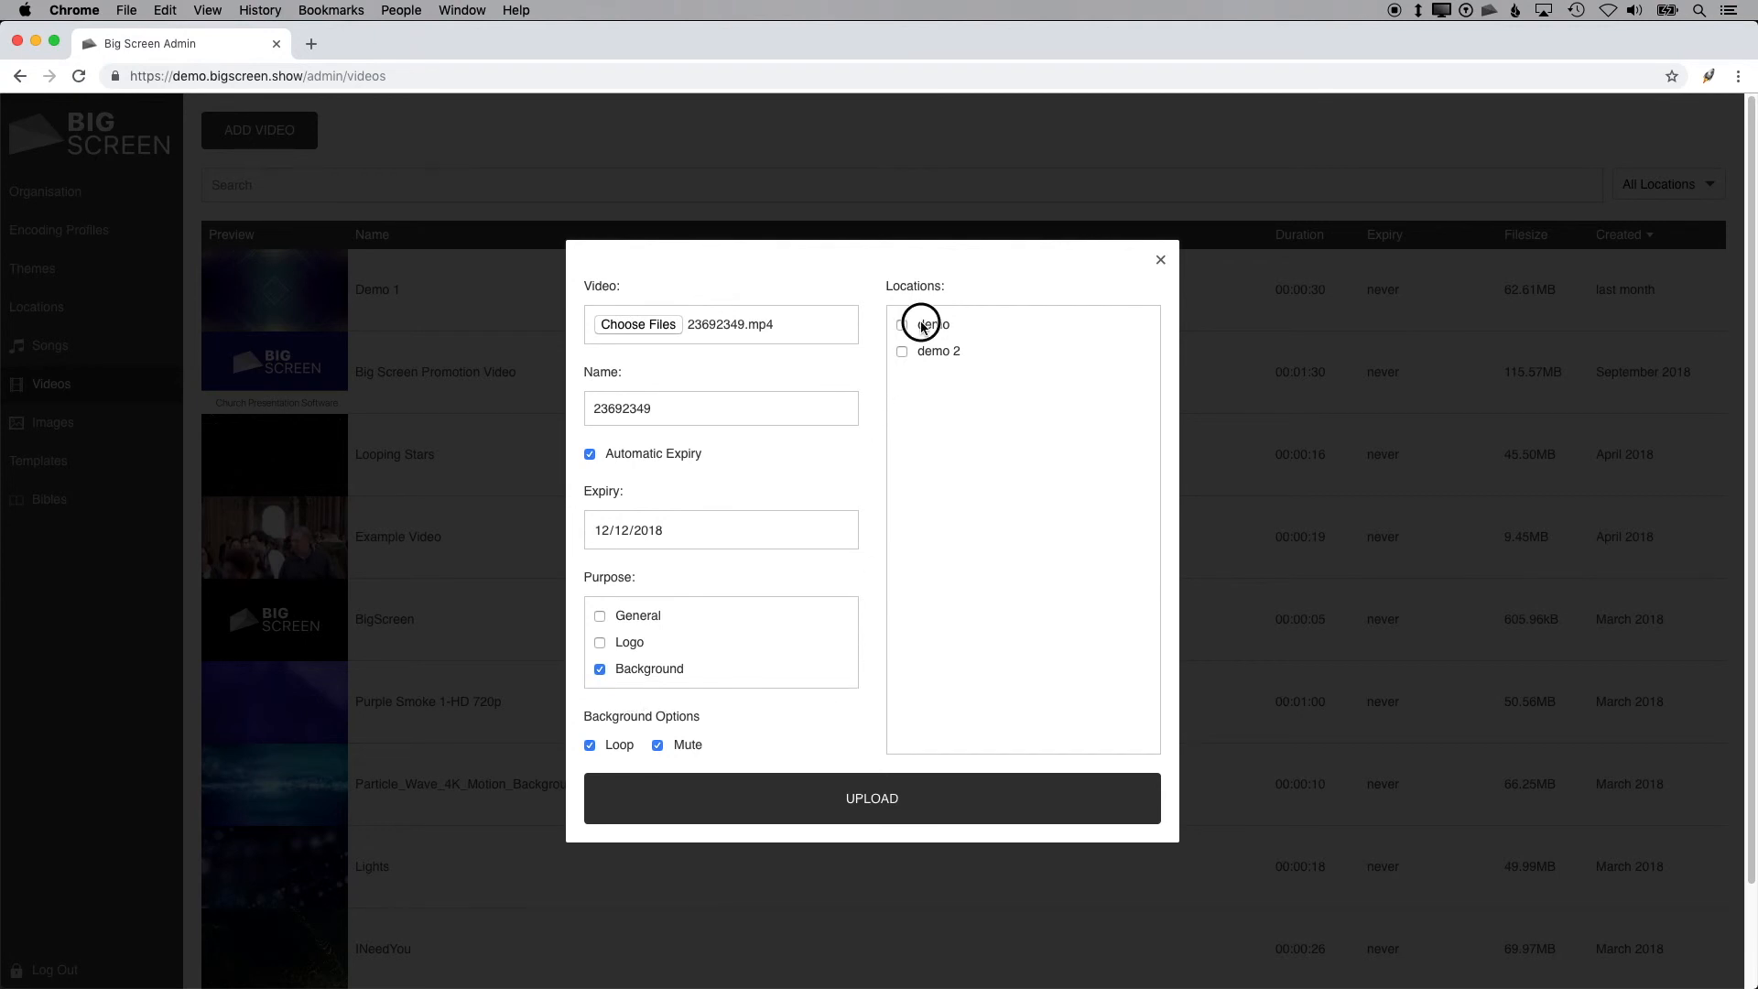
{"action": "left_click", "coordinate": [927, 353]}
{"action": "left_click", "coordinate": [857, 798]}
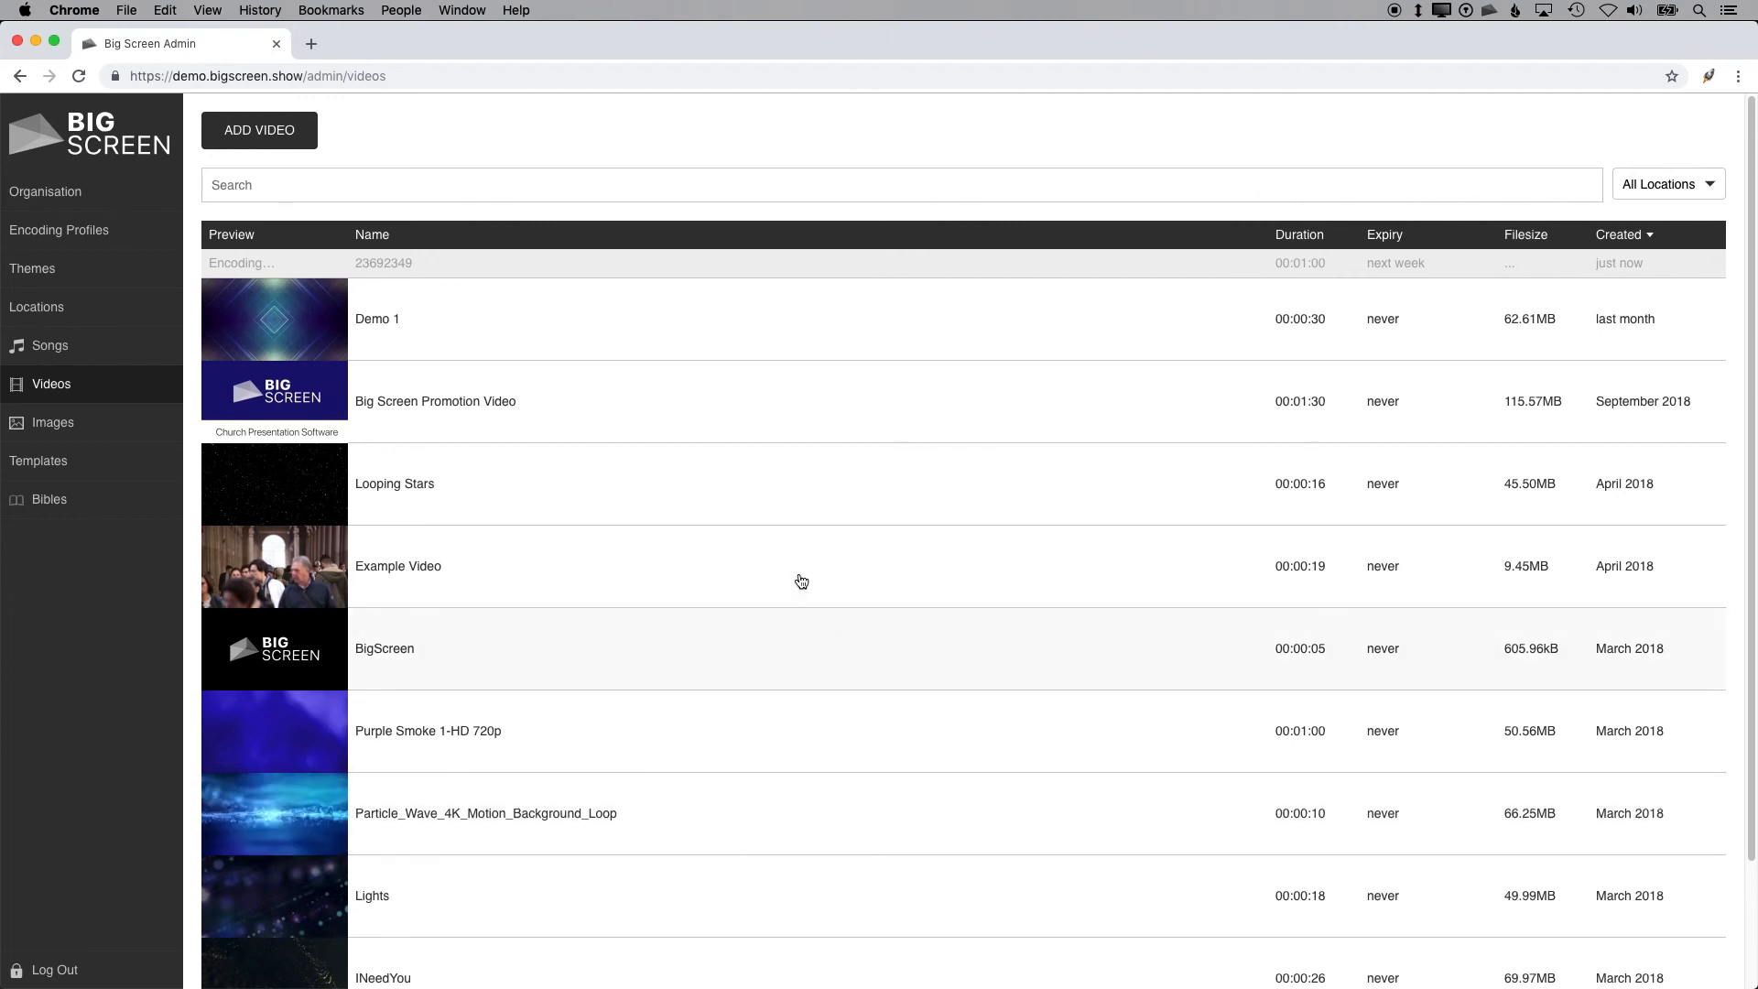
{"action": "right_click", "coordinate": [573, 338]}
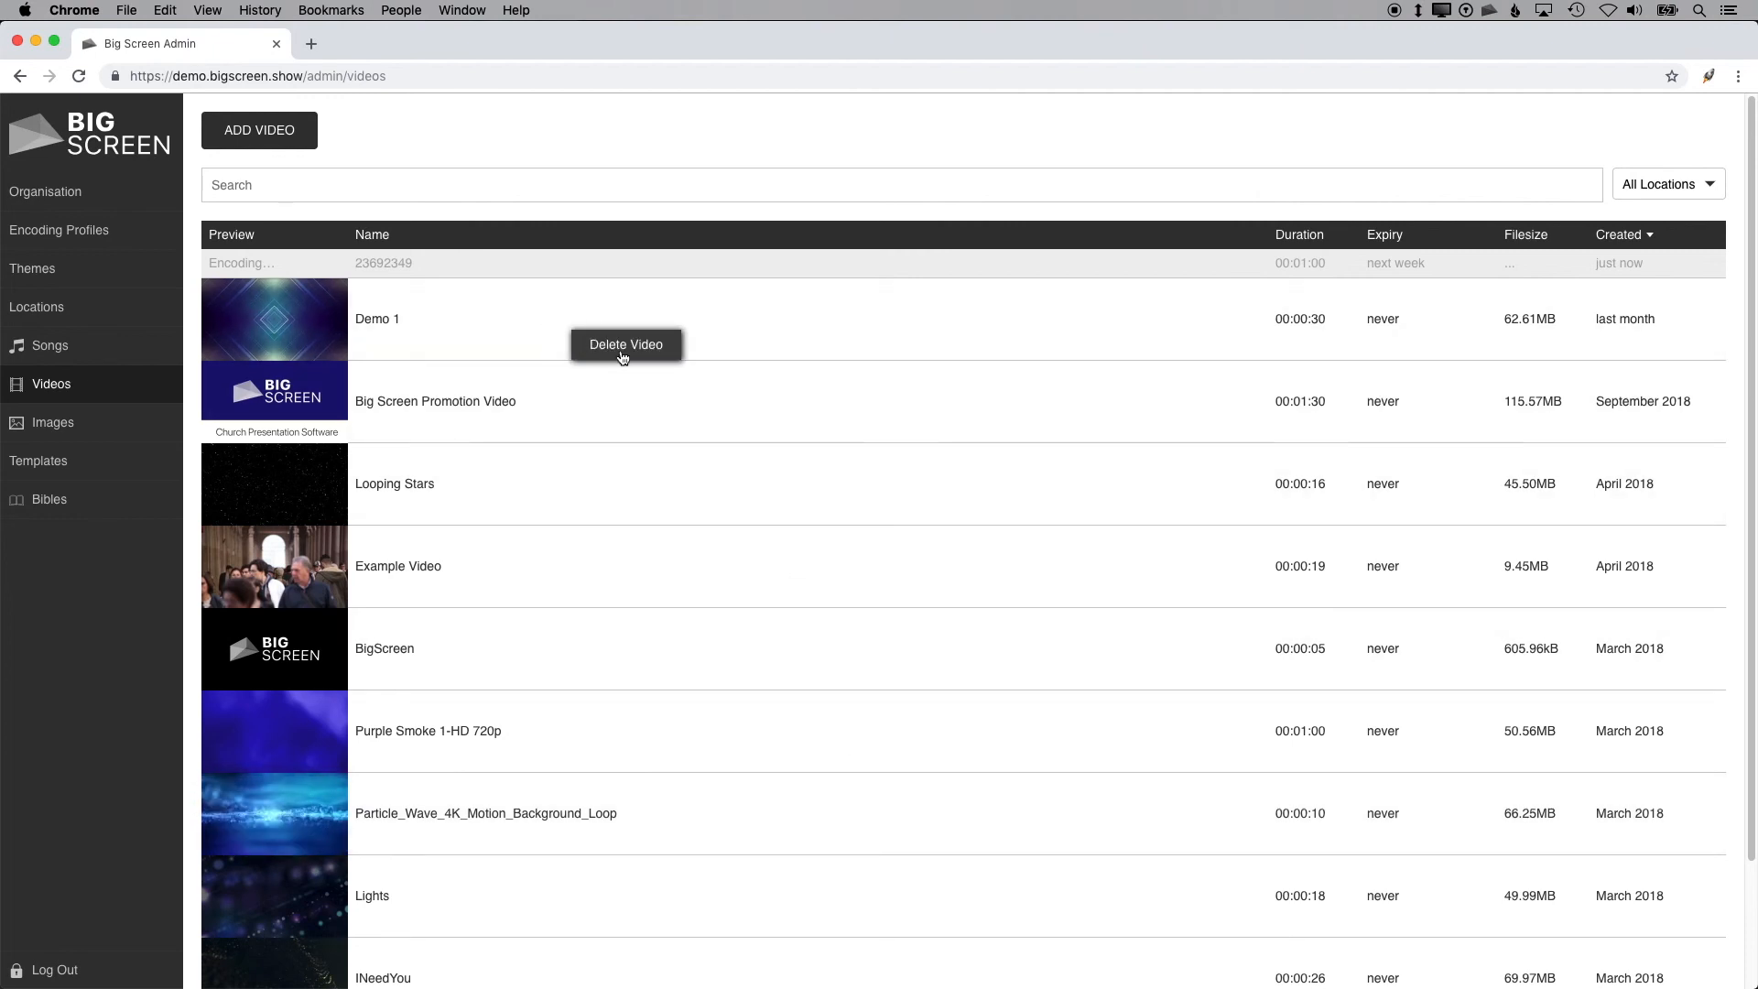
{"action": "left_click", "coordinate": [529, 158]}
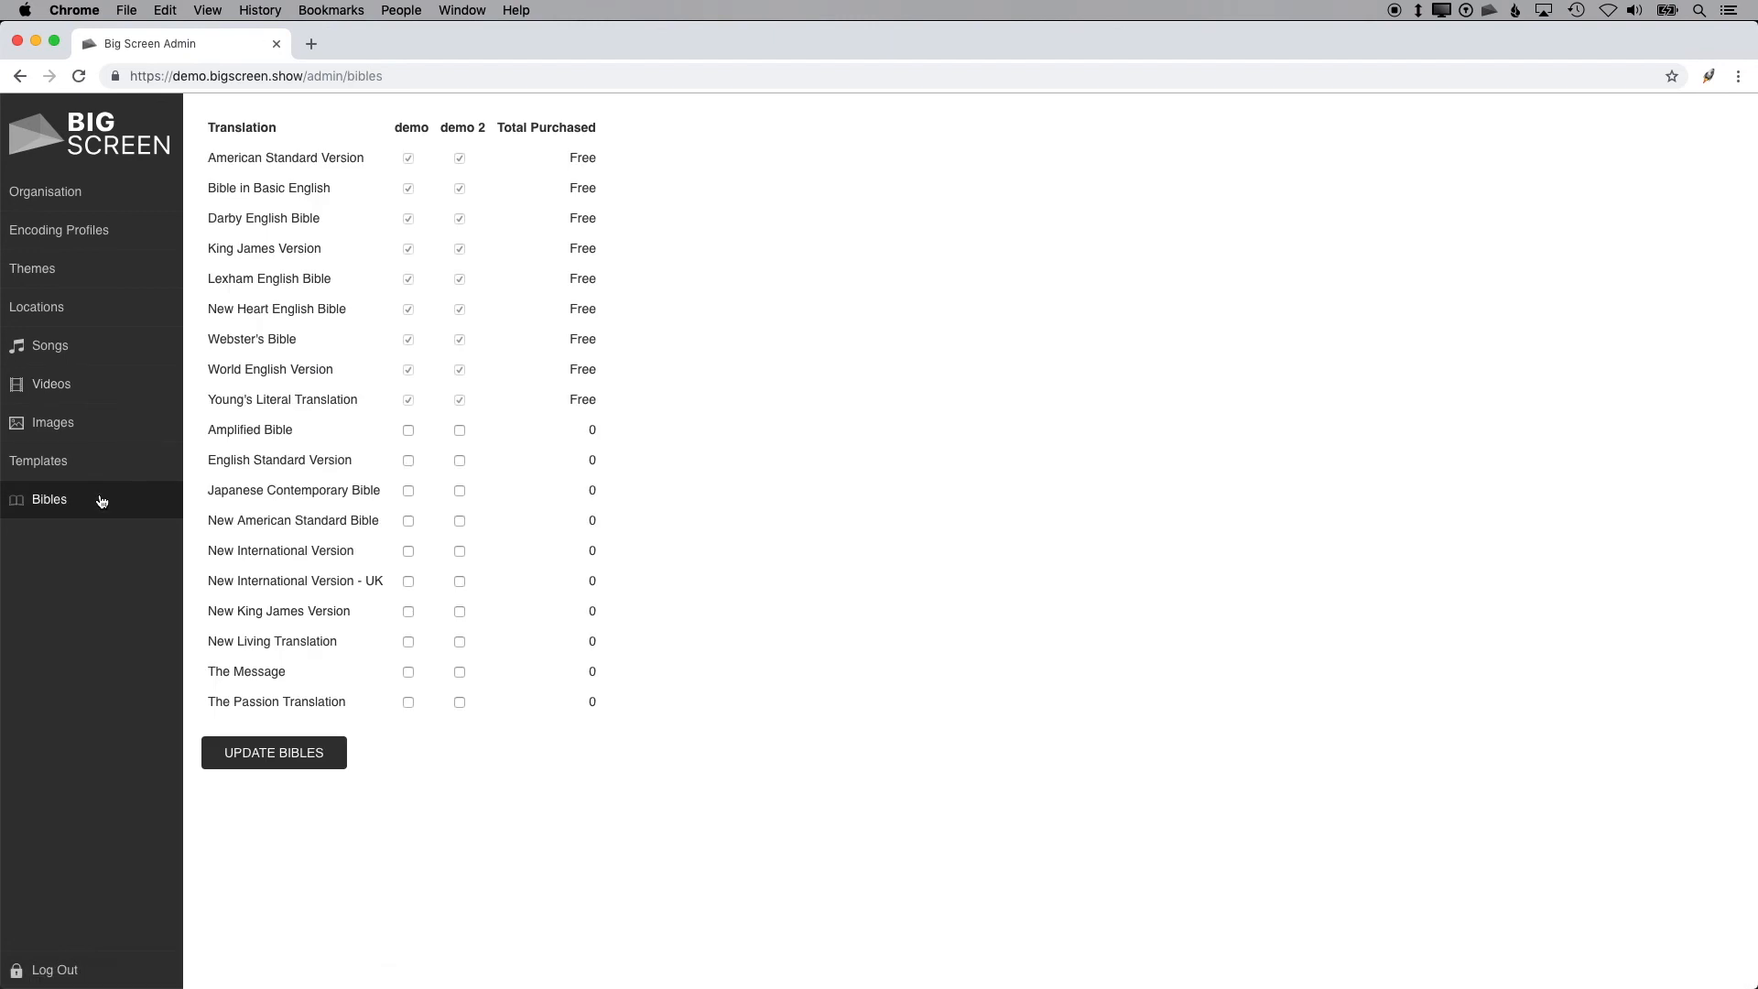
Step: Tick The Message translation for the demo location, start updating the Bibles, and cancel the purchase prompt
{"action": "left_click", "coordinate": [409, 673]}
{"action": "left_click", "coordinate": [263, 754]}
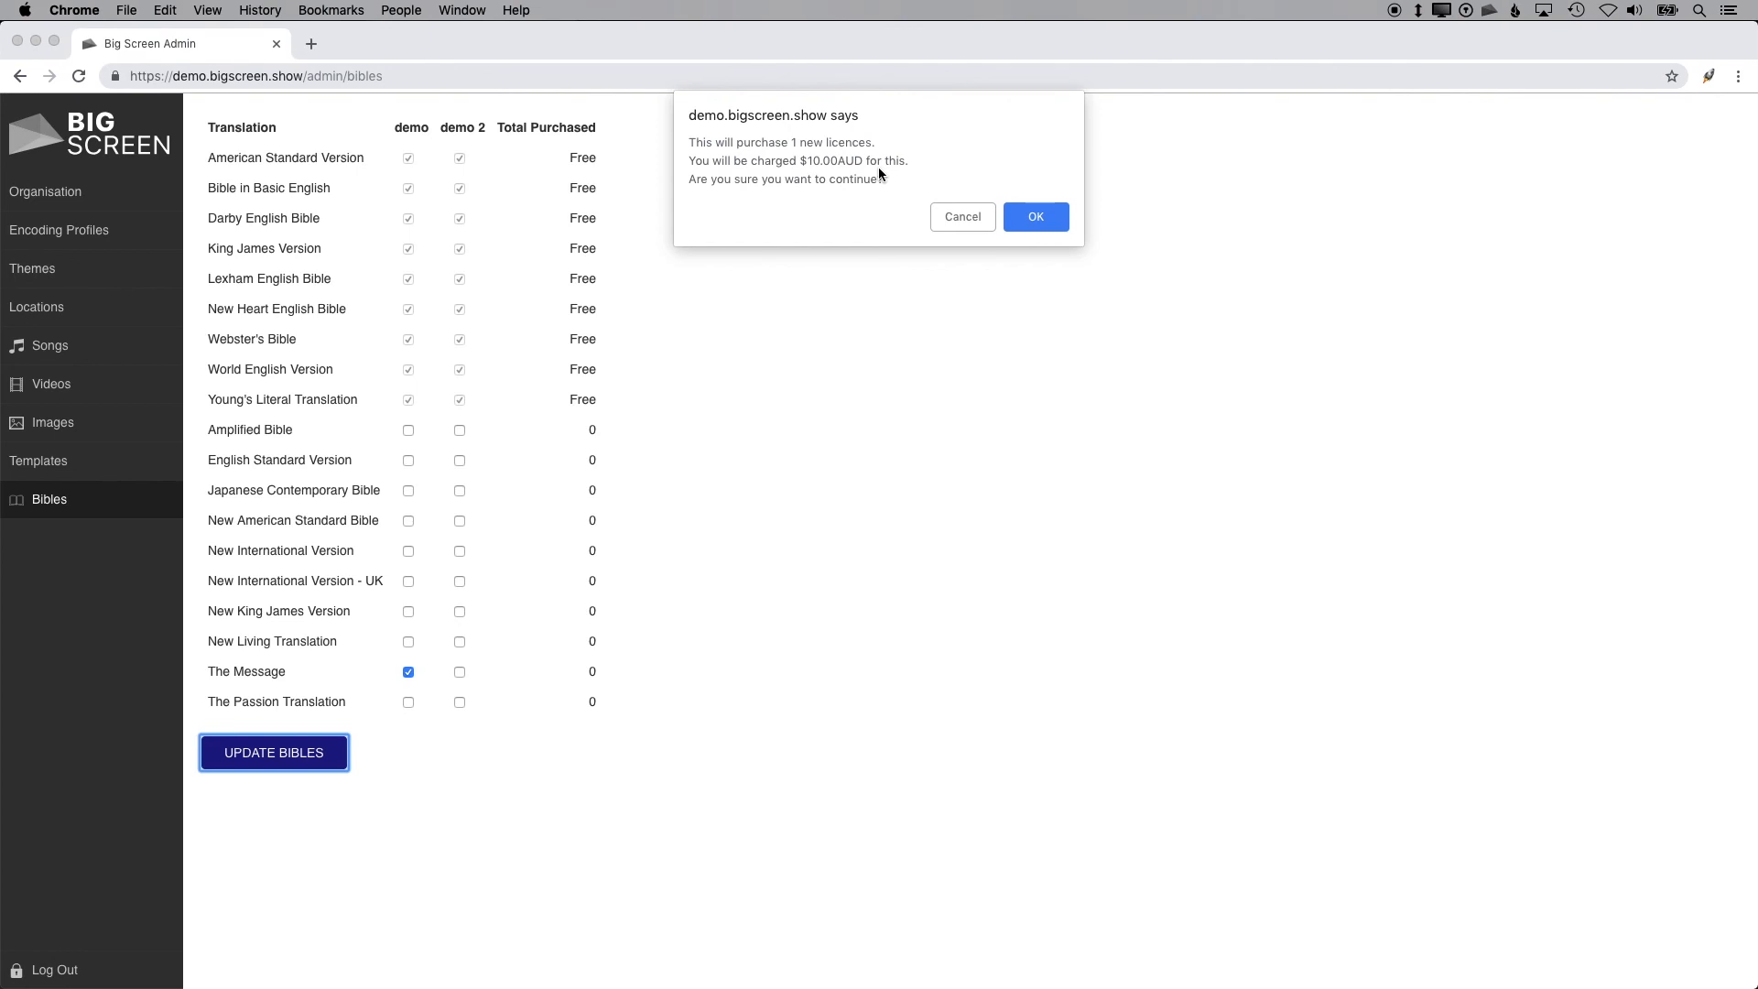
{"action": "left_click", "coordinate": [962, 218]}
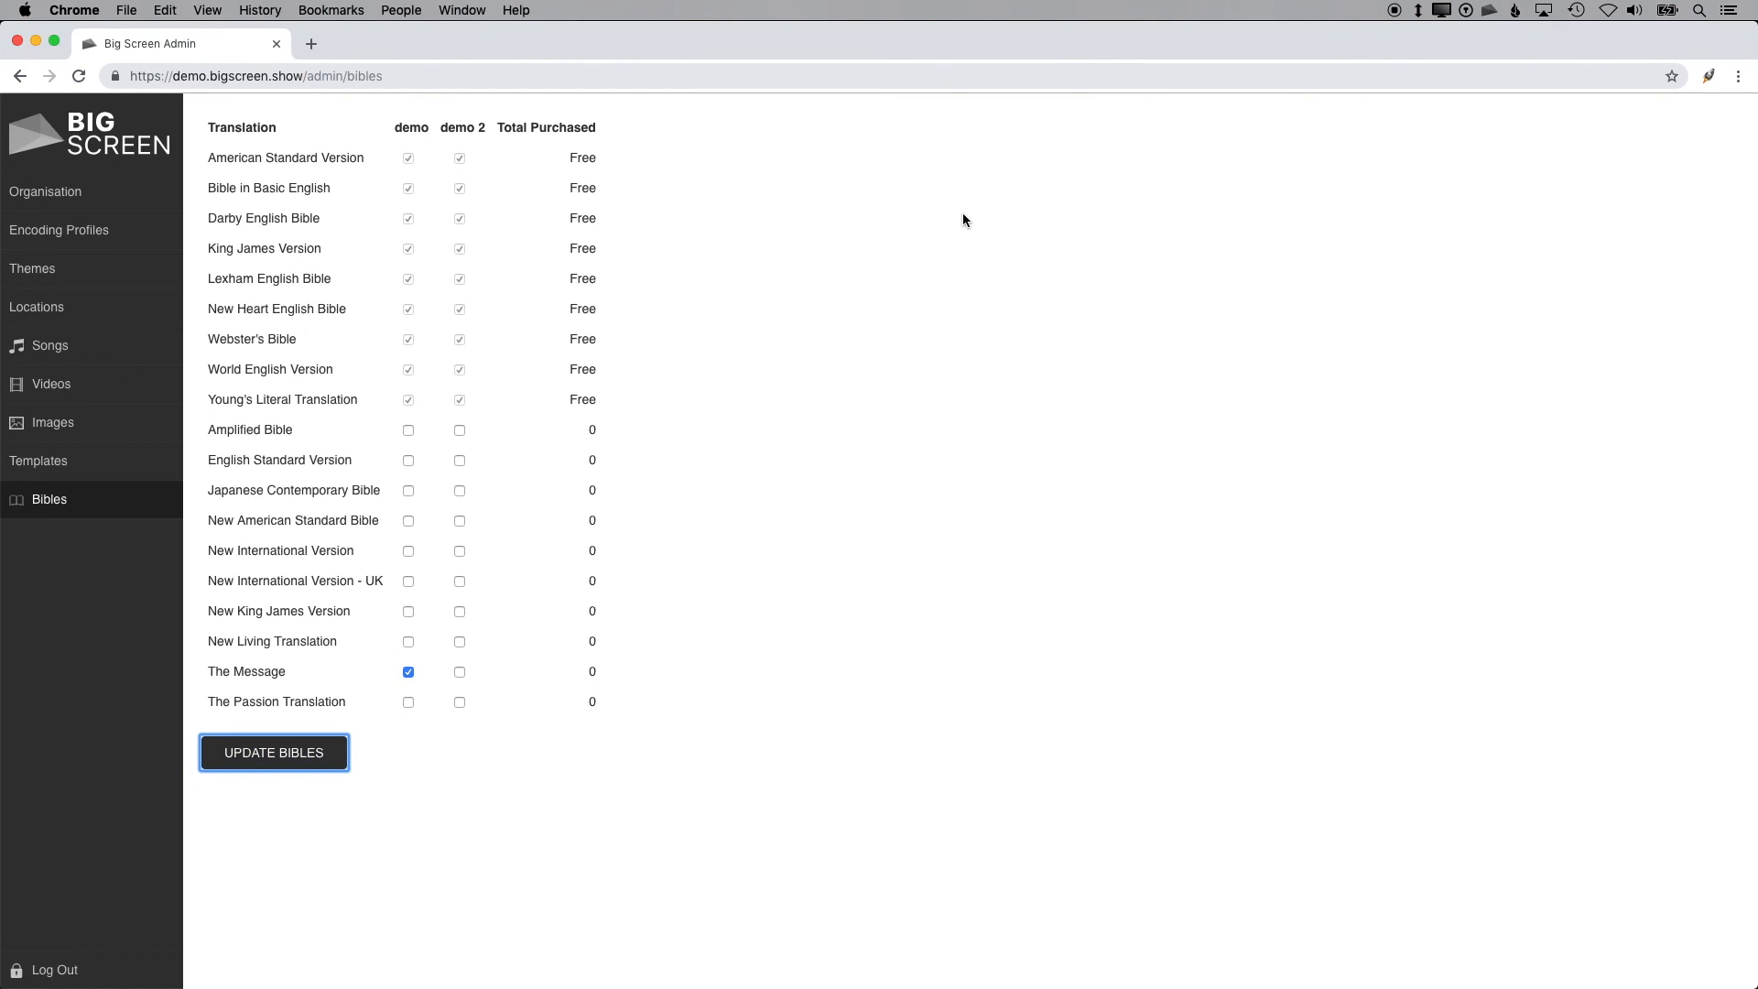